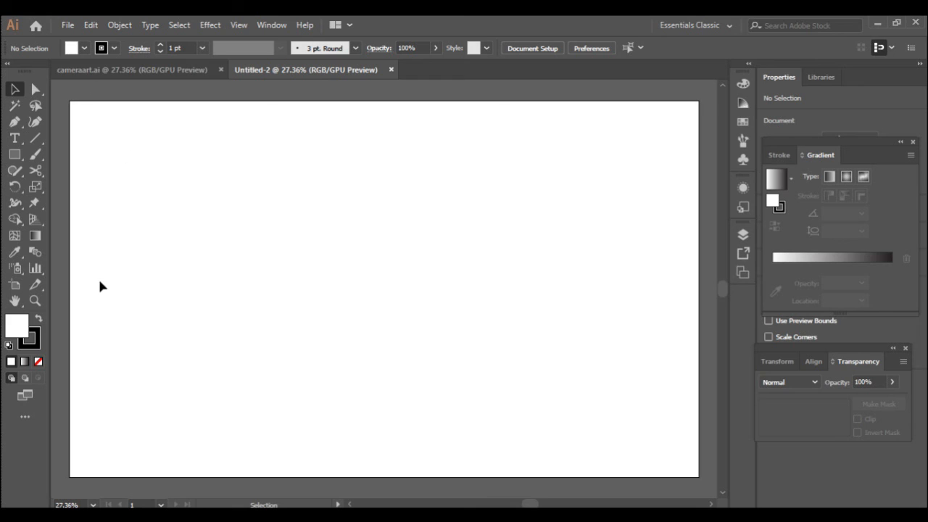
- Draw a small white hexagon with the Polygon tool at the artboard's top-left corner
{"action": "right_click", "coordinate": [18, 161]}
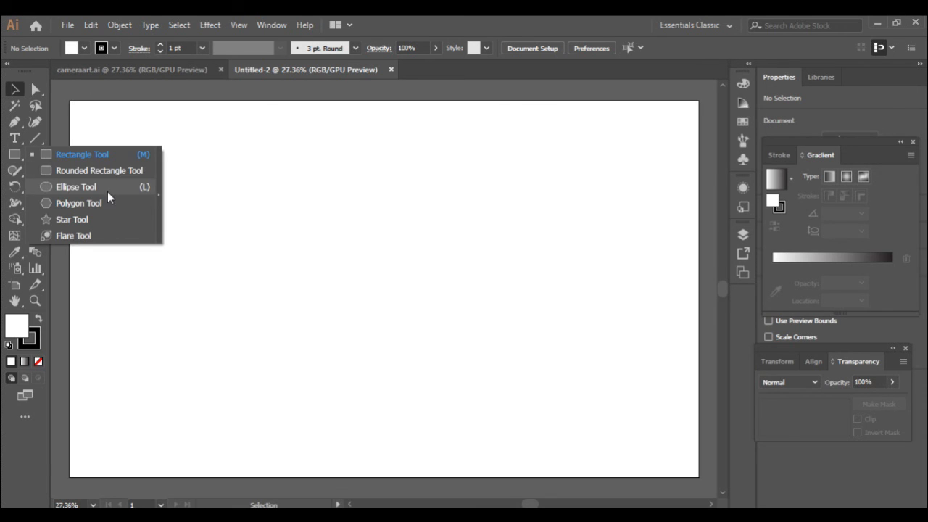
{"action": "left_click", "coordinate": [98, 207]}
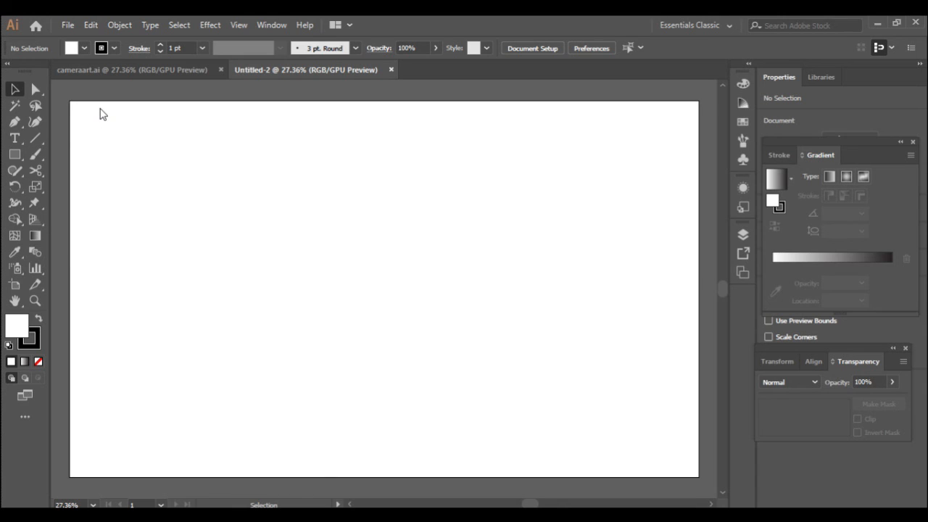
{"action": "left_click_drag", "start_coordinate": [71, 104], "coordinate": [94, 124]}
{"action": "key", "text": "v"}
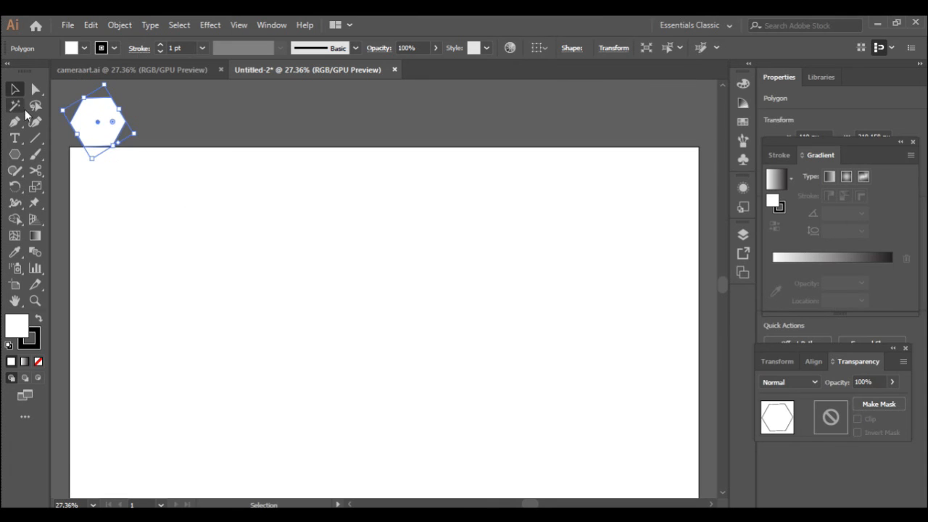
- Fill the hexagon with a yellow, light-orange, orange and red gradient, then Alt-drag a copy directly below
{"action": "left_click", "coordinate": [776, 180]}
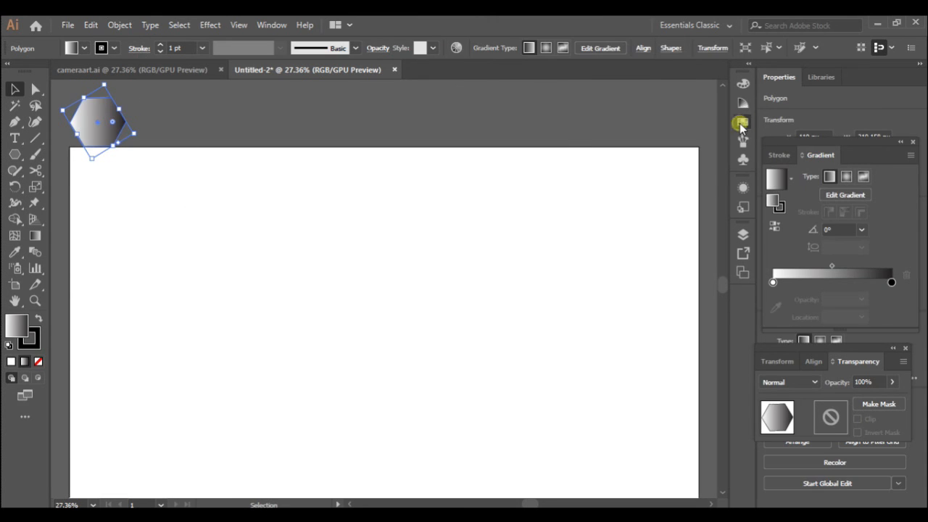
{"action": "left_click", "coordinate": [741, 123]}
{"action": "left_click_drag", "start_coordinate": [678, 125], "coordinate": [769, 210]}
{"action": "left_click_drag", "start_coordinate": [689, 119], "coordinate": [817, 282]}
{"action": "left_click_drag", "start_coordinate": [707, 125], "coordinate": [788, 282]}
{"action": "left_click_drag", "start_coordinate": [577, 129], "coordinate": [773, 283]}
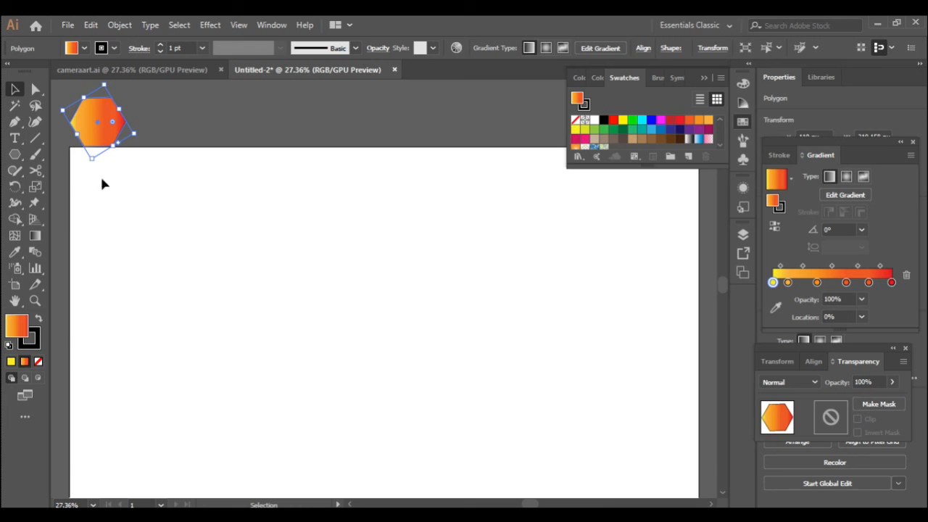
{"action": "left_click_drag", "start_coordinate": [93, 140], "coordinate": [93, 197]}
- Set the stroke weight of both hexagons to 0
{"action": "left_click", "coordinate": [116, 126]}
{"action": "left_click", "coordinate": [34, 335]}
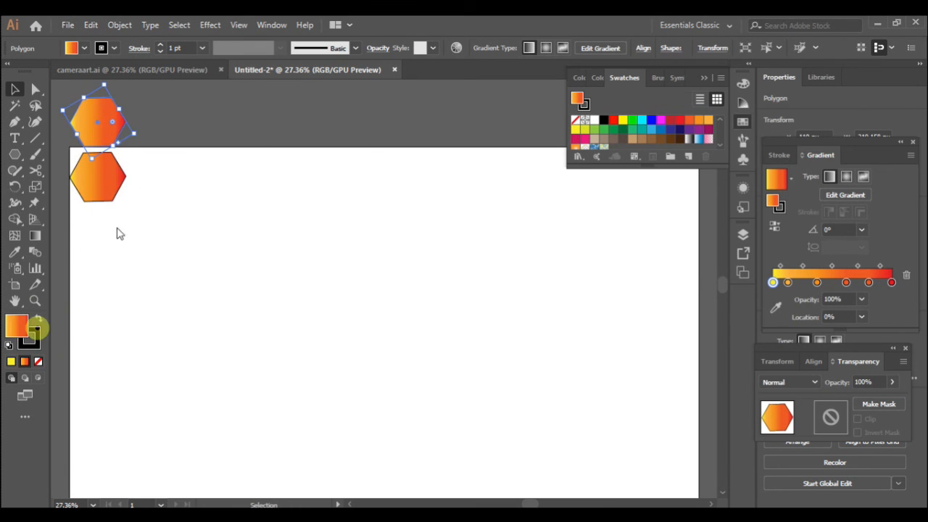
{"action": "type", "text": "0"}
{"action": "key", "text": "Return"}
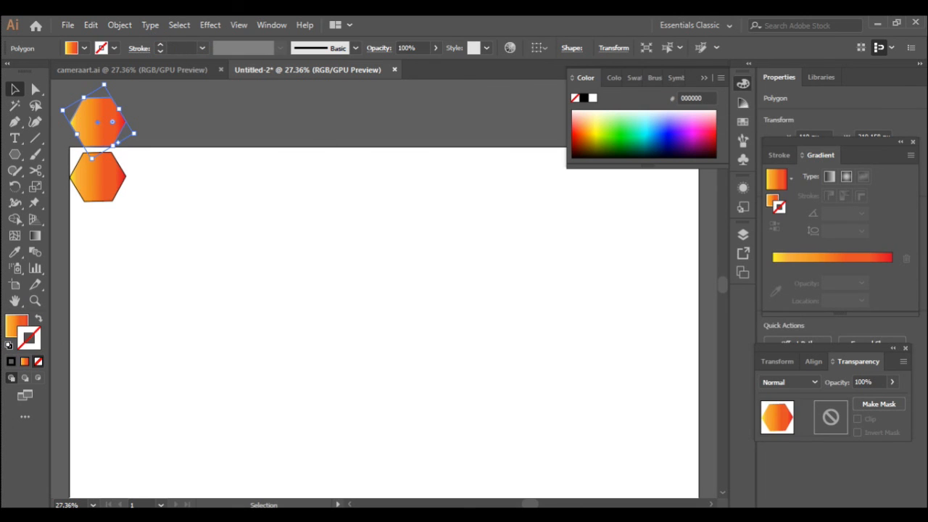
{"action": "left_click", "coordinate": [76, 187]}
{"action": "double_click", "coordinate": [178, 47]}
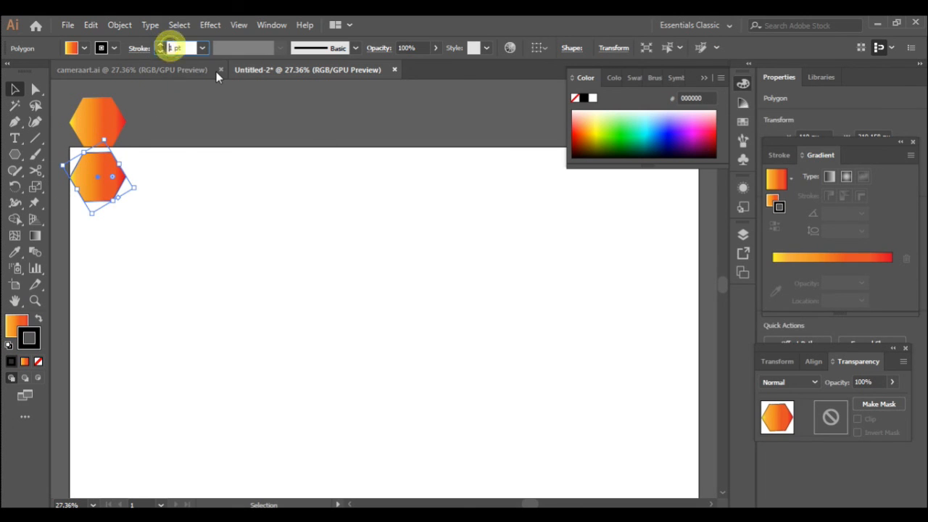
{"action": "type", "text": "0"}
{"action": "key", "text": "Return"}
- Recolour the lower hexagon's gradient stops from light blue to navy
{"action": "left_click", "coordinate": [776, 179]}
{"action": "left_click", "coordinate": [742, 122]}
{"action": "left_click_drag", "start_coordinate": [680, 131], "coordinate": [848, 283]}
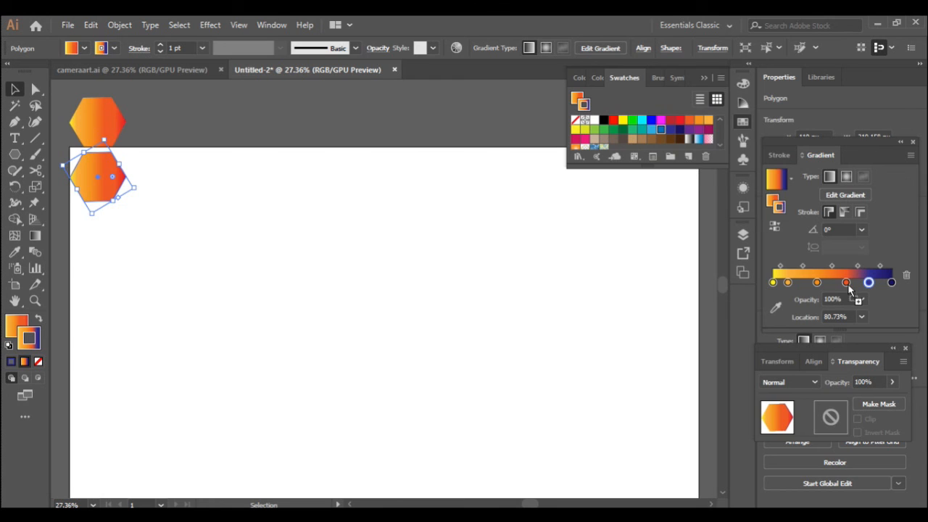
{"action": "left_click", "coordinate": [38, 318]}
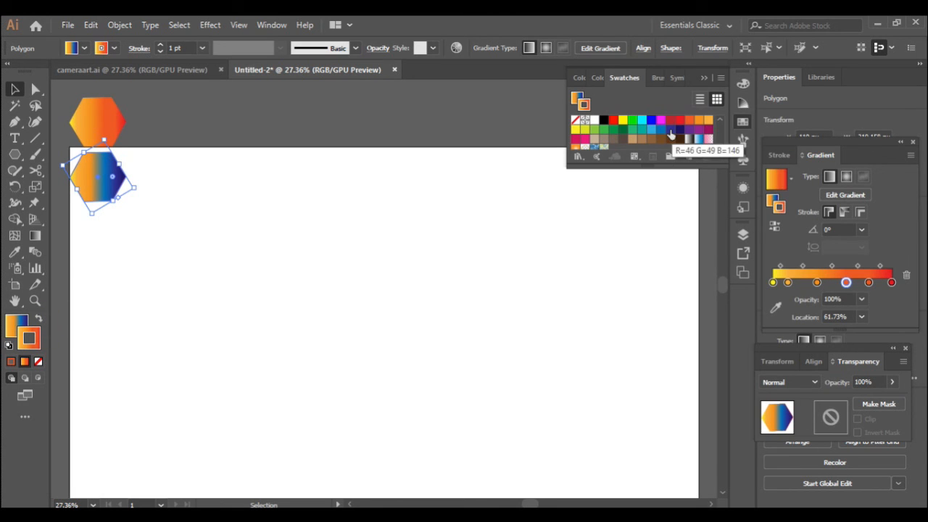
{"action": "left_click_drag", "start_coordinate": [682, 133], "coordinate": [893, 284]}
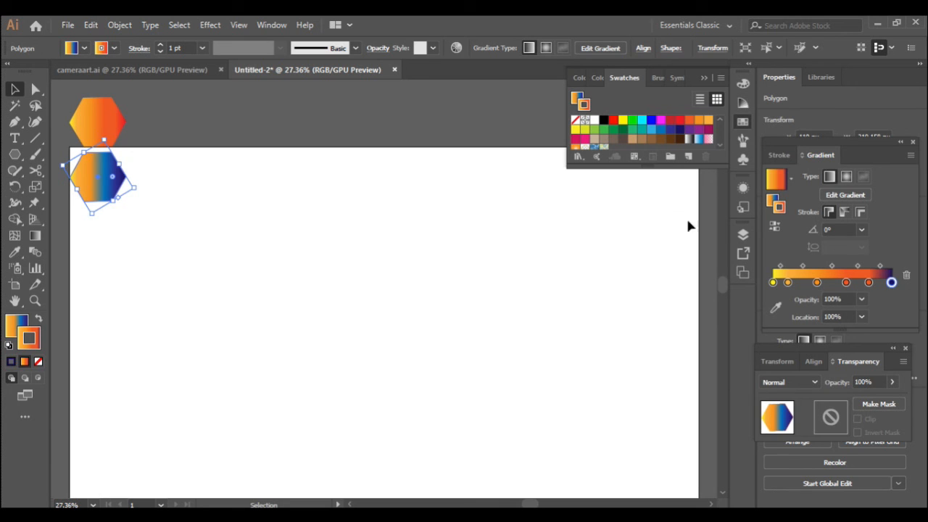
{"action": "left_click", "coordinate": [24, 320]}
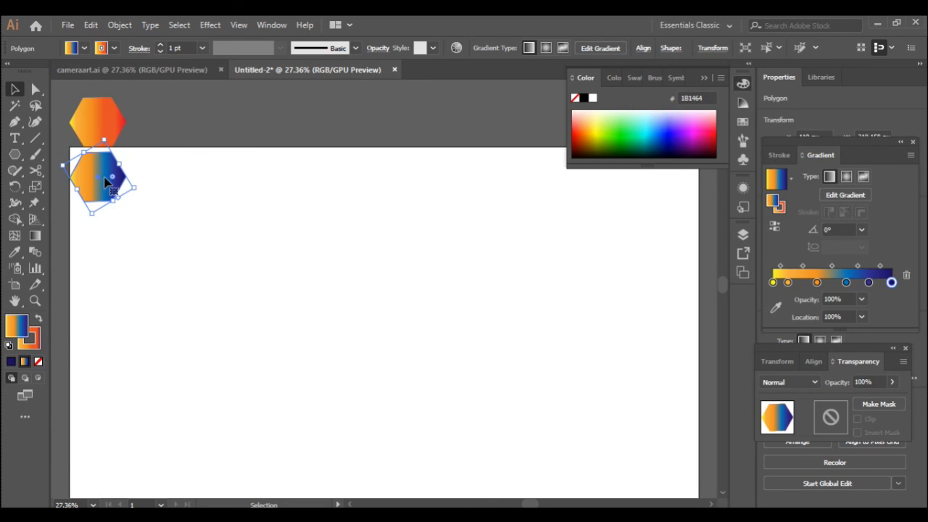
{"action": "left_click", "coordinate": [744, 123]}
{"action": "left_click_drag", "start_coordinate": [661, 129], "coordinate": [788, 282]}
{"action": "left_click_drag", "start_coordinate": [640, 130], "coordinate": [773, 286]}
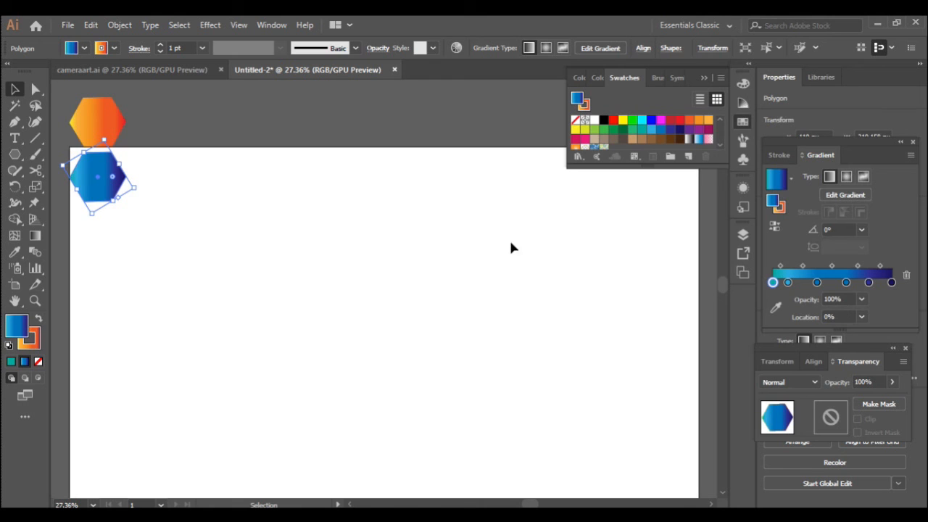
- Give the blue hexagon a solid near-white outline colour
{"action": "left_click", "coordinate": [97, 263]}
{"action": "left_click", "coordinate": [93, 194]}
{"action": "left_click", "coordinate": [35, 340]}
{"action": "double_click", "coordinate": [36, 341]}
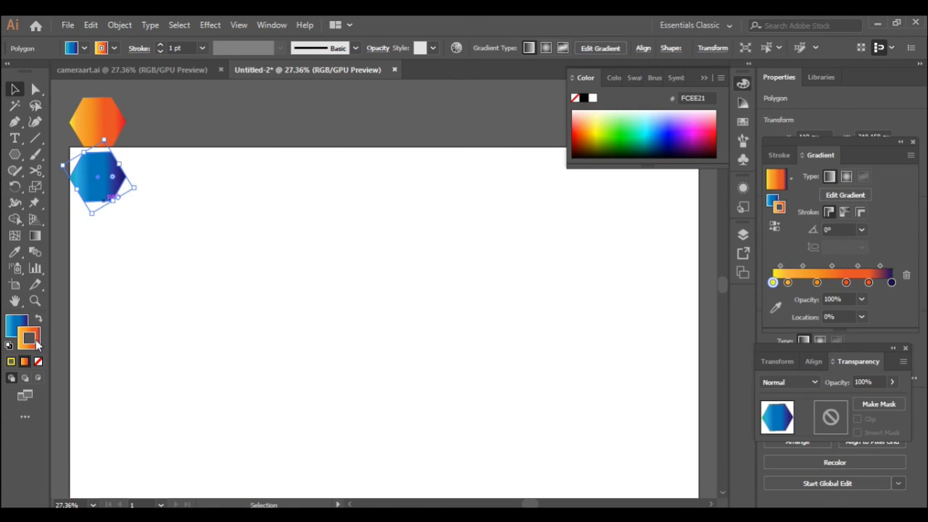
{"action": "left_click", "coordinate": [543, 91]}
{"action": "left_click", "coordinate": [865, 95]}
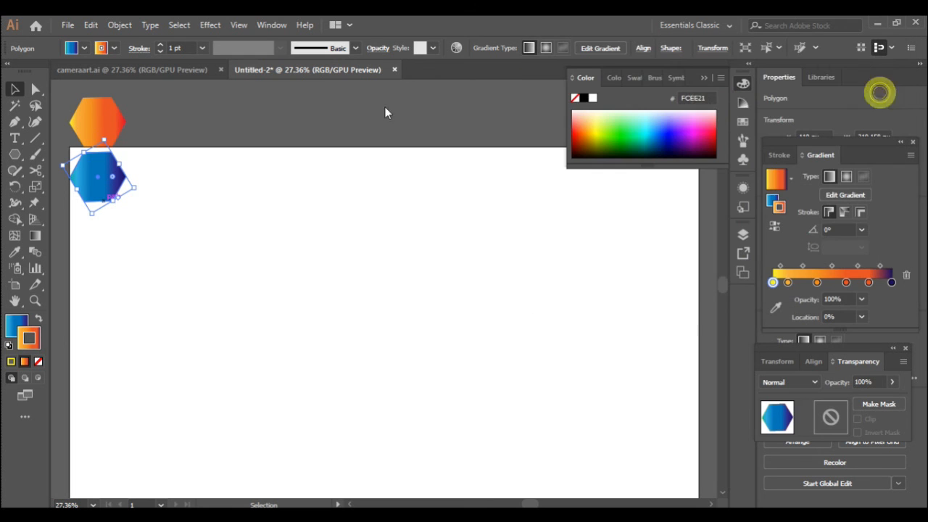
{"action": "left_click", "coordinate": [11, 361]}
- Set the blue hexagon's outline weight to 0 and deselect it
{"action": "left_click", "coordinate": [172, 48]}
{"action": "key", "text": "BackSpace"}
{"action": "type", "text": "0"}
{"action": "key", "text": "Return"}
{"action": "left_click", "coordinate": [134, 279]}
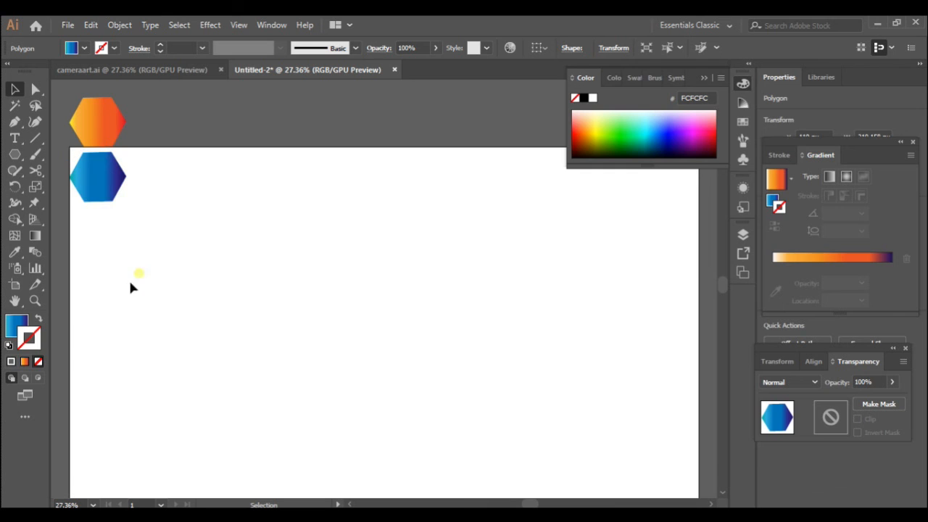
{"action": "left_click", "coordinate": [16, 320]}
- Alt-drag a copy of the blue hexagon below it and recolour all its gradient stops brown
{"action": "left_click", "coordinate": [89, 176]}
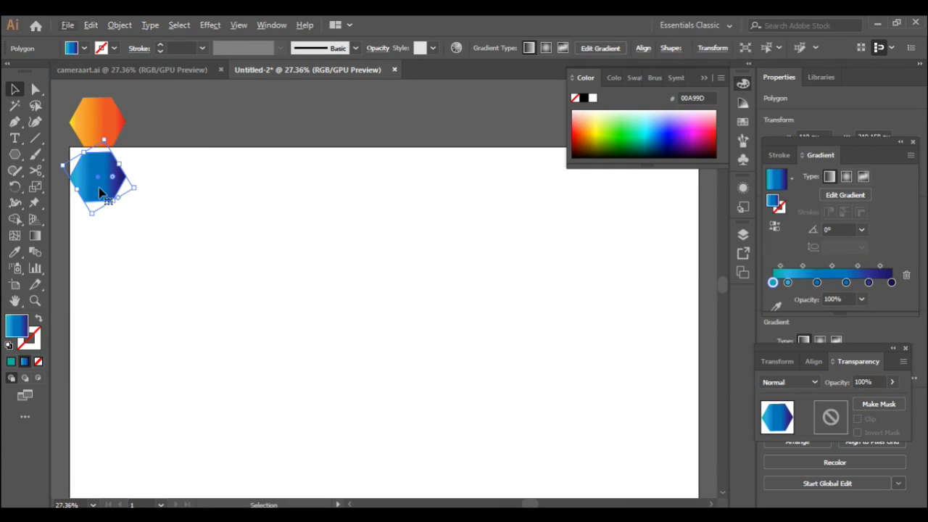
{"action": "left_click_drag", "start_coordinate": [99, 201], "coordinate": [102, 245]}
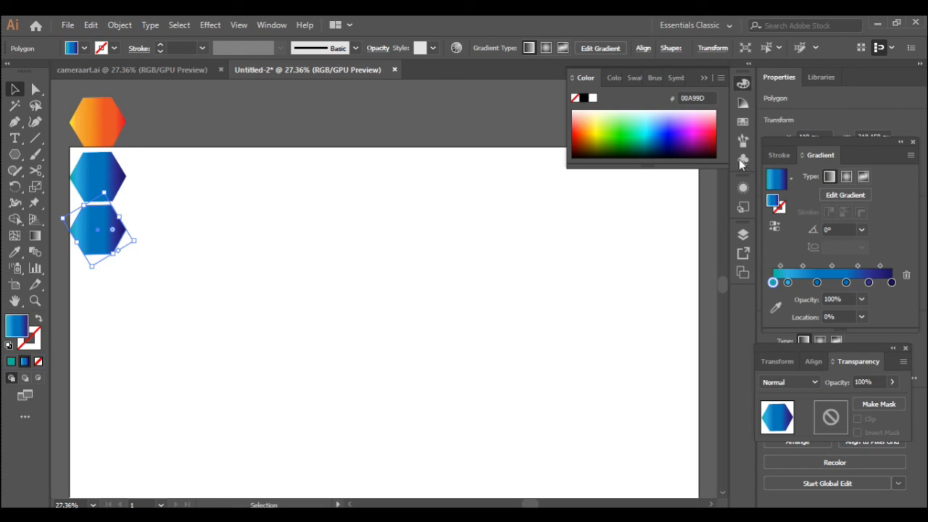
{"action": "left_click", "coordinate": [742, 123]}
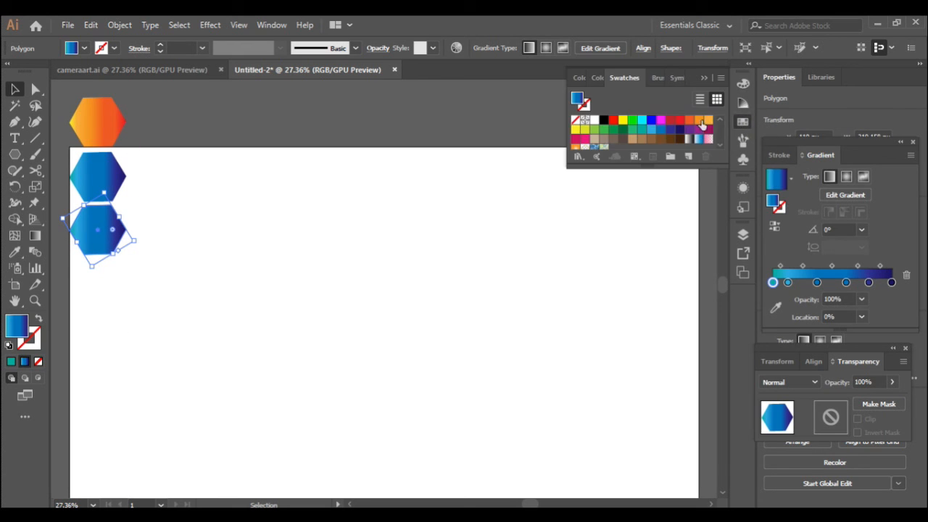
{"action": "left_click_drag", "start_coordinate": [680, 142], "coordinate": [892, 284]}
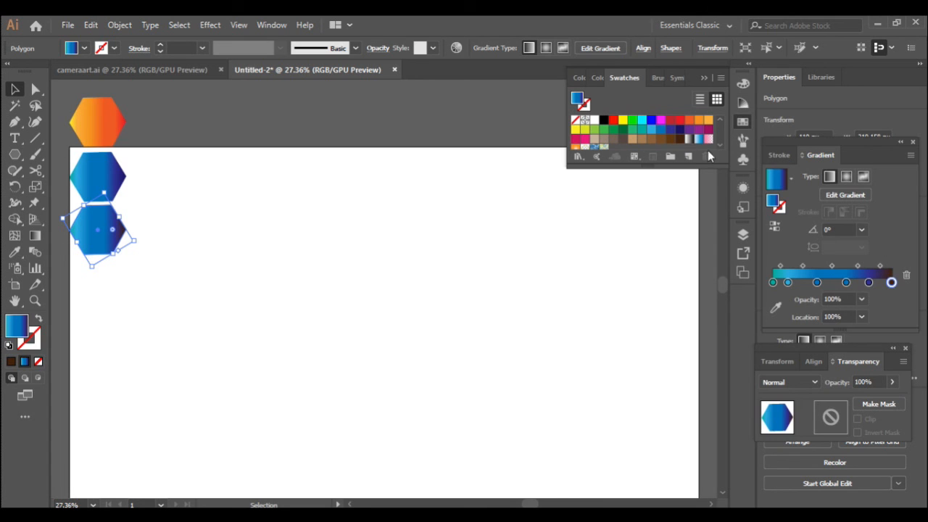
{"action": "left_click_drag", "start_coordinate": [667, 142], "coordinate": [868, 282]}
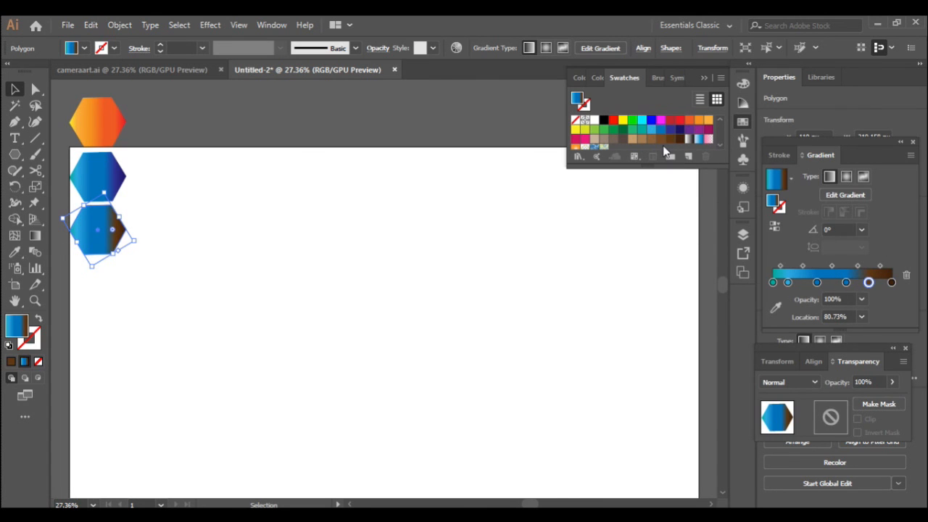
{"action": "left_click_drag", "start_coordinate": [662, 141], "coordinate": [847, 283]}
{"action": "left_click_drag", "start_coordinate": [651, 139], "coordinate": [788, 284]}
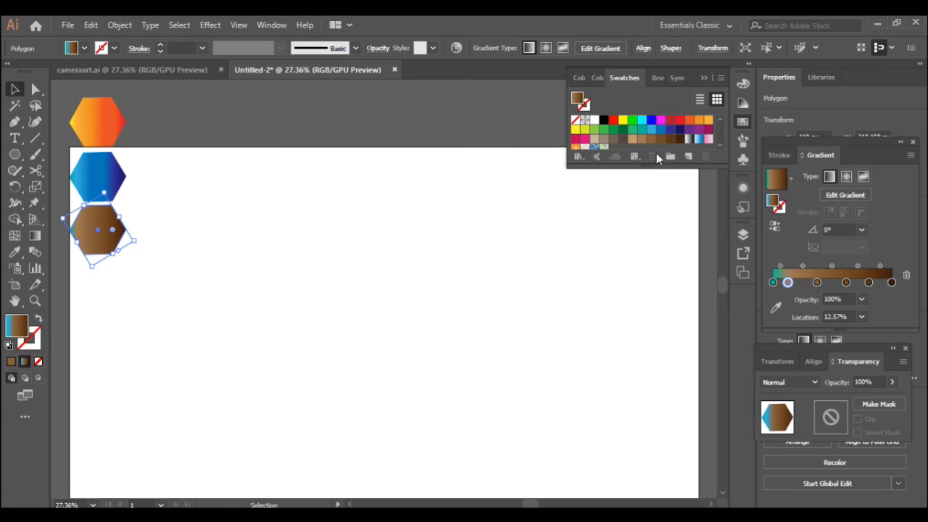
{"action": "left_click_drag", "start_coordinate": [632, 143], "coordinate": [775, 284]}
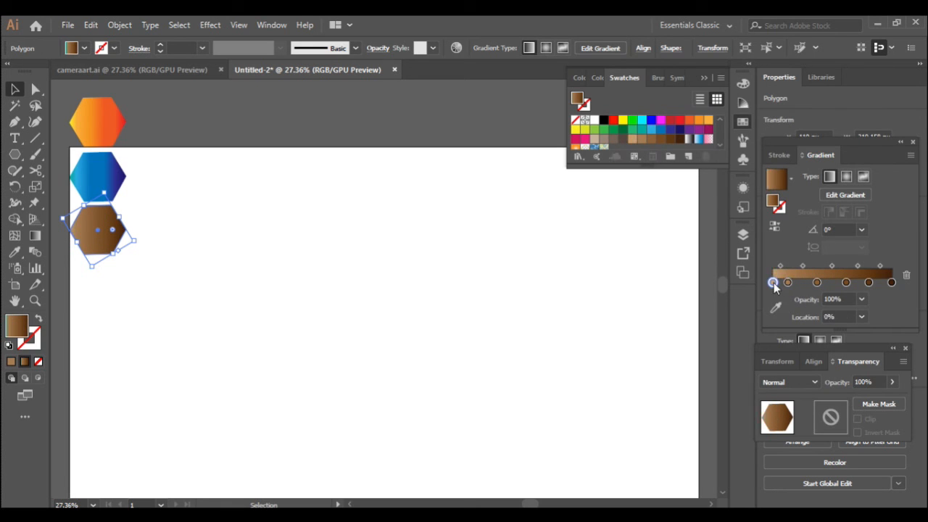
- Undo the accidental corner rounding on the brown hexagon and deselect it
{"action": "left_click", "coordinate": [178, 268]}
{"action": "left_click", "coordinate": [99, 231]}
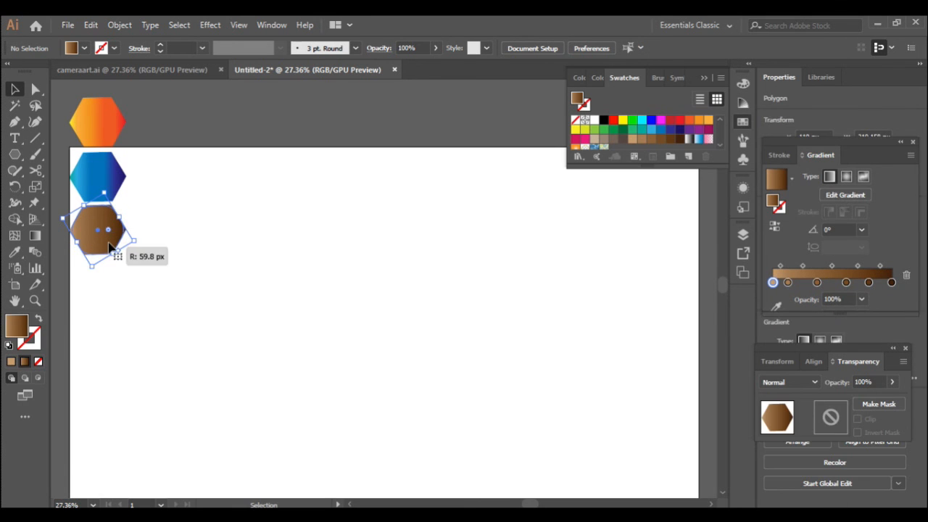
{"action": "key", "text": "ctrl+z"}
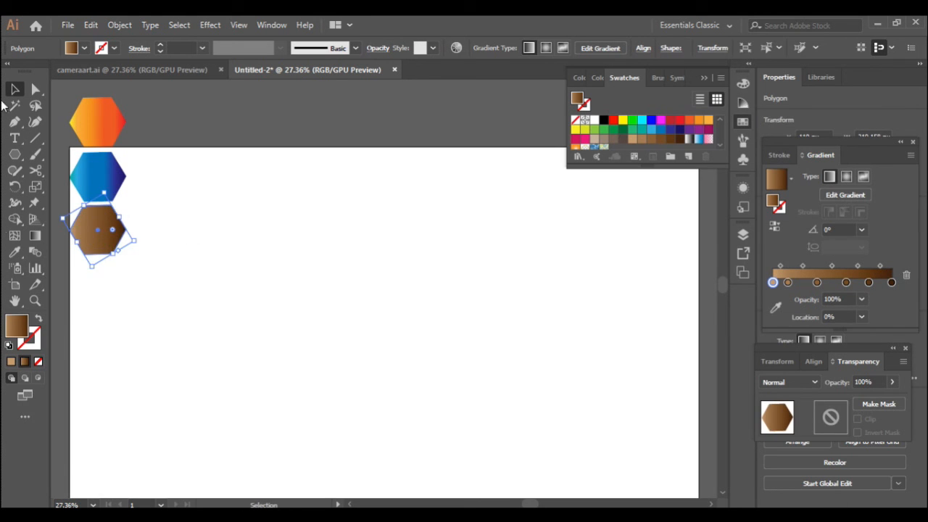
{"action": "left_click", "coordinate": [184, 232]}
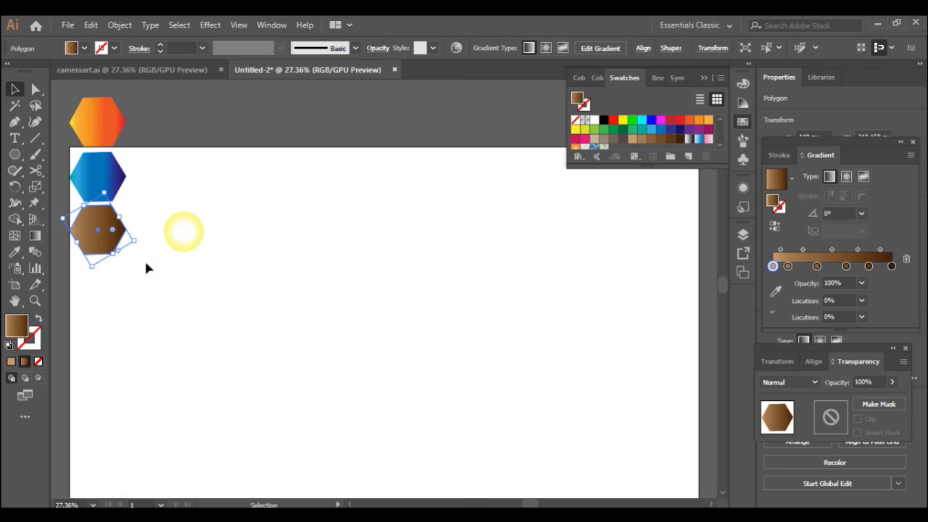
- Copy the brown hexagon below and recolour its gradient stops purple, crimson and magenta
{"action": "left_click", "coordinate": [98, 248]}
{"action": "left_click_drag", "start_coordinate": [95, 244], "coordinate": [95, 300]}
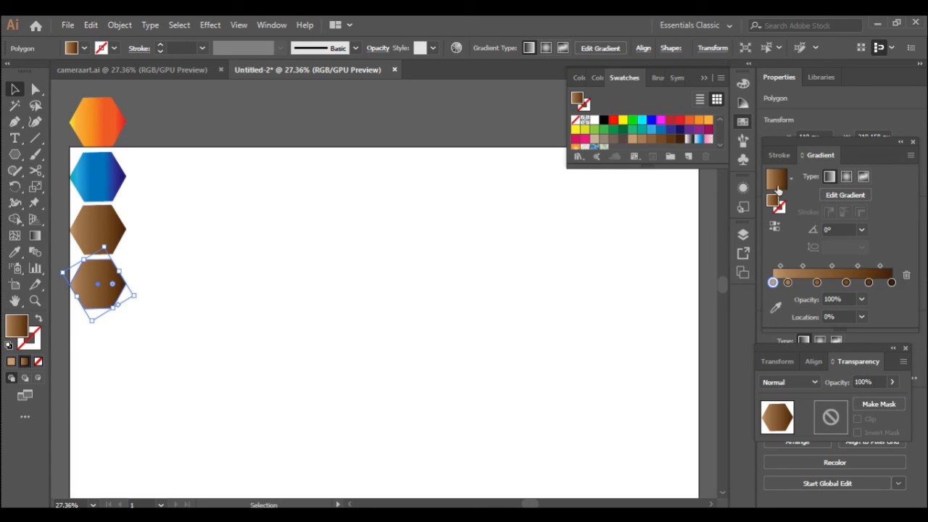
{"action": "left_click_drag", "start_coordinate": [707, 129], "coordinate": [887, 282]}
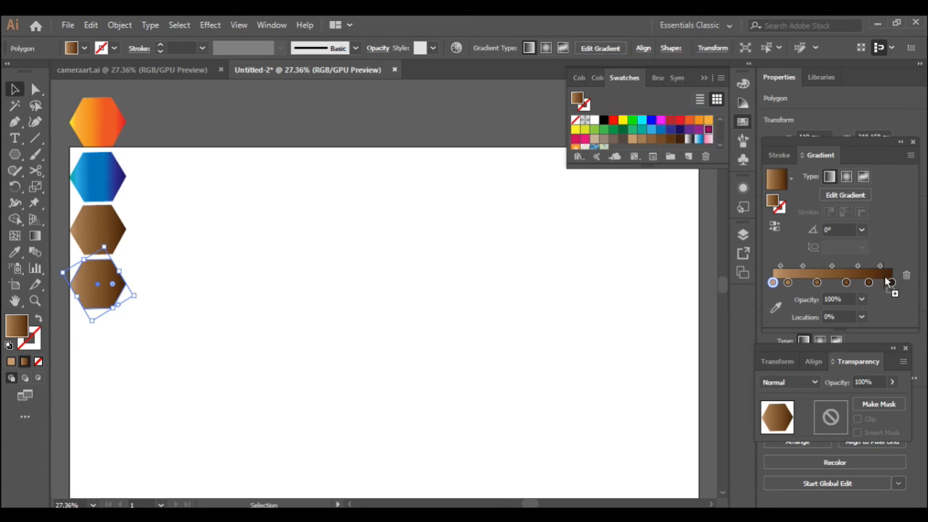
{"action": "left_click_drag", "start_coordinate": [699, 133], "coordinate": [869, 282]}
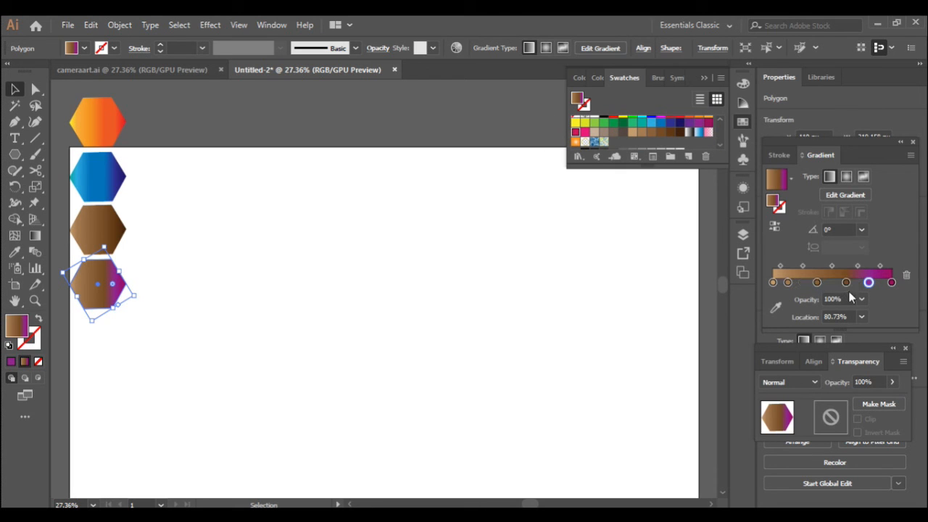
{"action": "left_click_drag", "start_coordinate": [575, 136], "coordinate": [847, 283]}
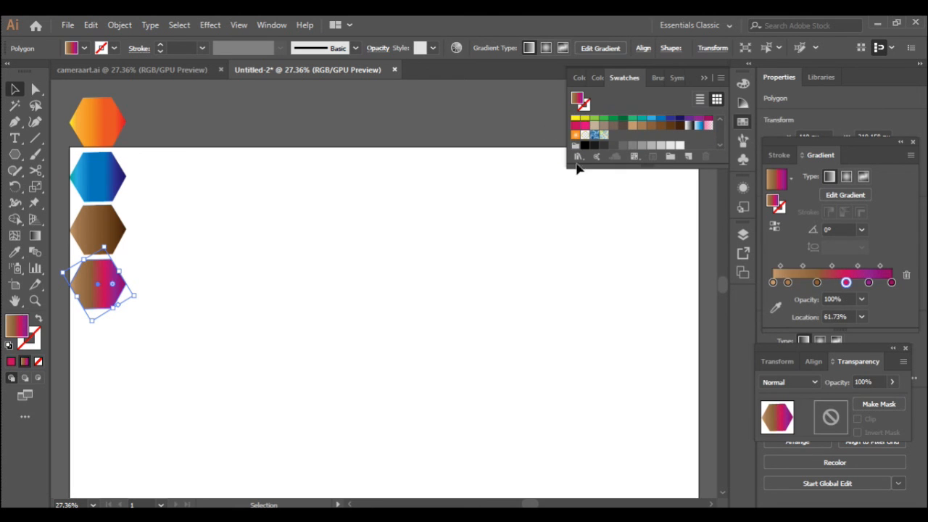
{"action": "left_click_drag", "start_coordinate": [584, 127], "coordinate": [817, 282]}
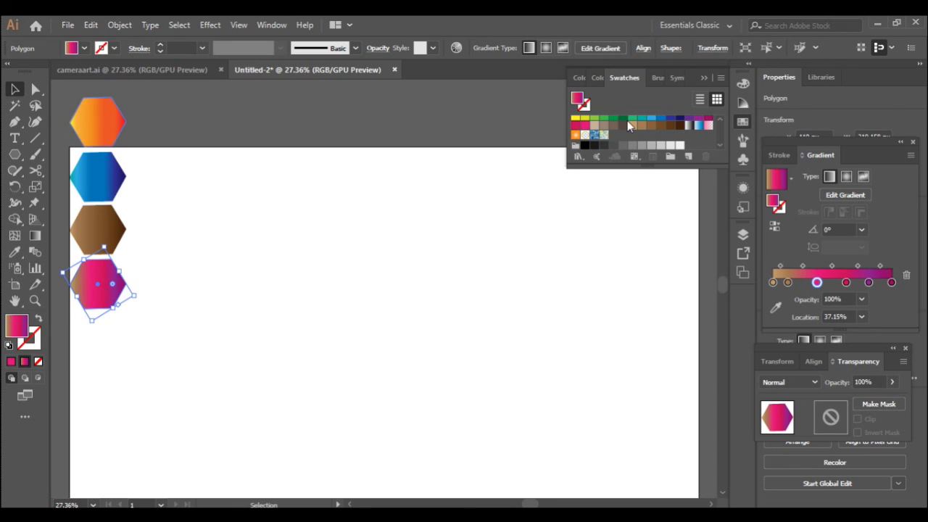
{"action": "scroll", "coordinate": [663, 133], "scroll_direction": "up", "scroll_amount": 1}
{"action": "left_click_drag", "start_coordinate": [700, 136], "coordinate": [788, 283]}
{"action": "left_click_drag", "start_coordinate": [661, 119], "coordinate": [773, 282]}
{"action": "left_click", "coordinate": [193, 285]}
- Alt-drag the four stacked hexagons down to copy them below the originals
{"action": "left_click", "coordinate": [73, 103]}
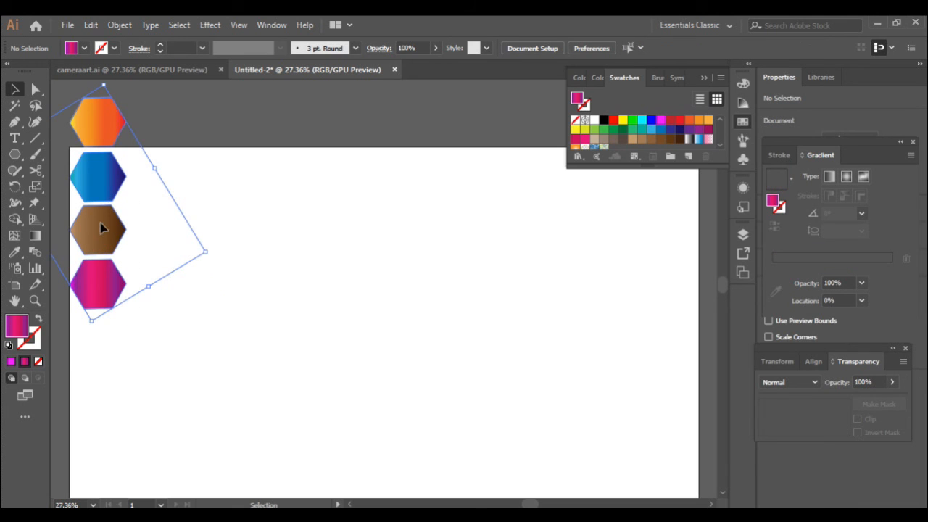
{"action": "left_click_drag", "start_coordinate": [99, 226], "coordinate": [102, 446]}
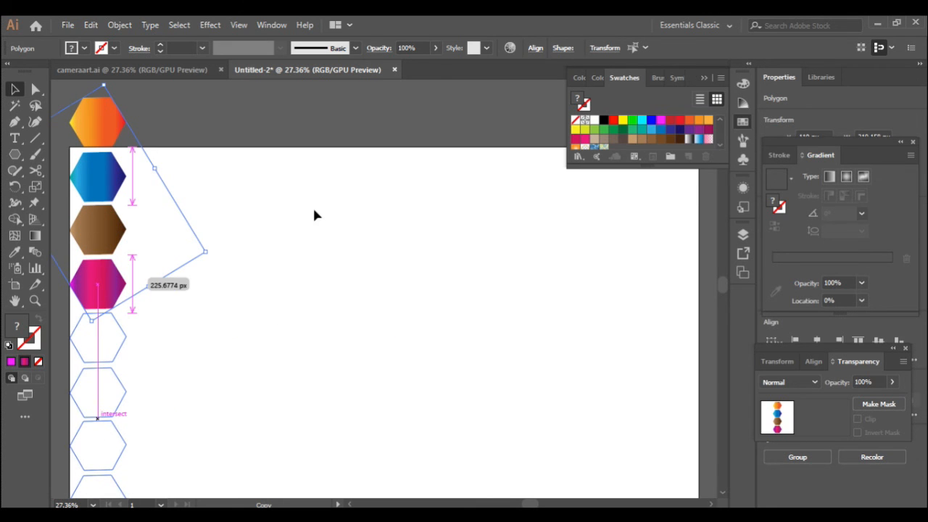
{"action": "scroll", "coordinate": [314, 211], "scroll_direction": "down", "scroll_amount": 5}
{"action": "scroll", "coordinate": [314, 210], "scroll_direction": "up", "scroll_amount": 7}
- Group all eight hexagons and Alt-drag an offset copy of the column to the right
{"action": "key", "text": "ctrl+a"}
{"action": "right_click", "coordinate": [106, 316]}
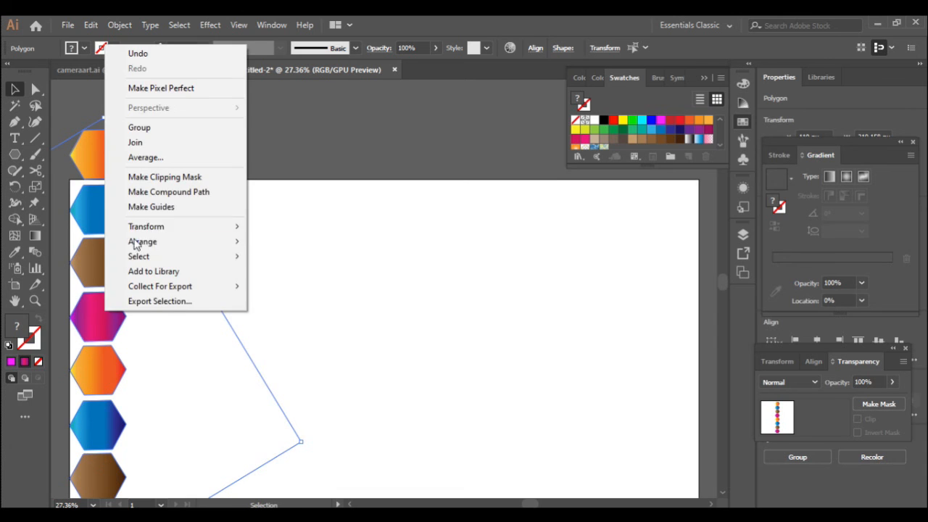
{"action": "left_click", "coordinate": [174, 132]}
{"action": "left_click_drag", "start_coordinate": [106, 319], "coordinate": [155, 349]}
{"action": "scroll", "coordinate": [259, 307], "scroll_direction": "down", "scroll_amount": 2}
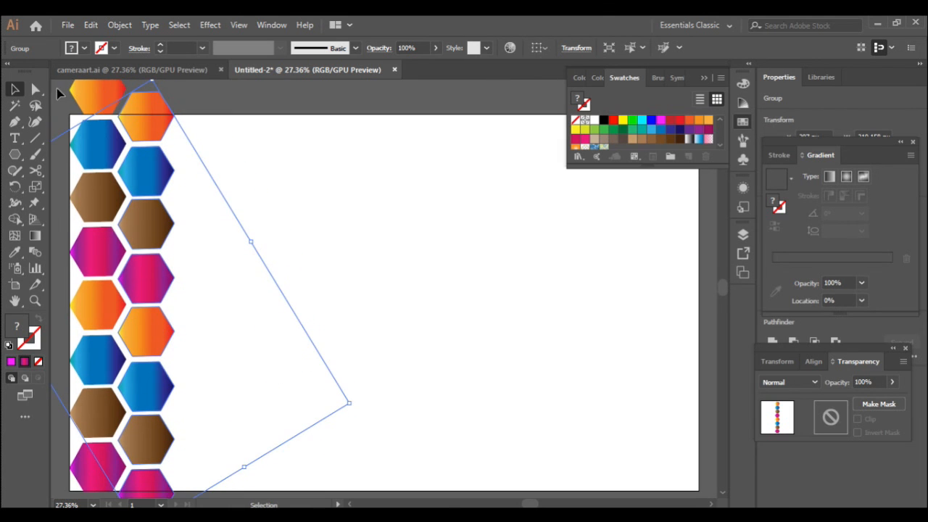
- Group both columns, copy them right, and repeat the copy with Ctrl+D across the artboard
{"action": "right_click", "coordinate": [155, 314]}
{"action": "left_click", "coordinate": [190, 194]}
{"action": "left_click_drag", "start_coordinate": [148, 284], "coordinate": [247, 285]}
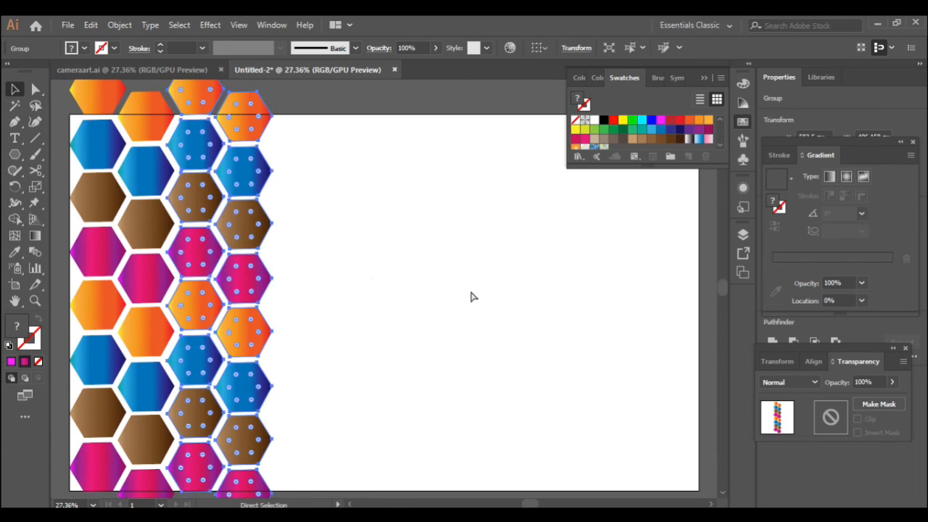
{"action": "key", "text": "ctrl+d"}
{"action": "key", "text": "ctrl+d"}
{"action": "key", "text": "ctrl+d"}
{"action": "key", "text": "ctrl+d"}
{"action": "key", "text": "ctrl+d"}
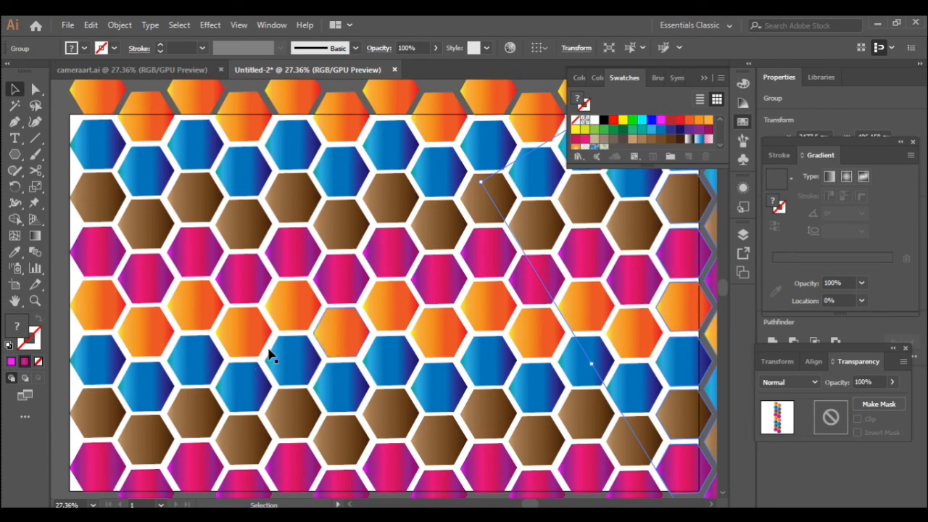
{"action": "left_click_drag", "start_coordinate": [530, 503], "coordinate": [523, 502]}
- Copy the leftmost columns past the artboard's left edge and close the Swatches panel
{"action": "left_click", "coordinate": [204, 287]}
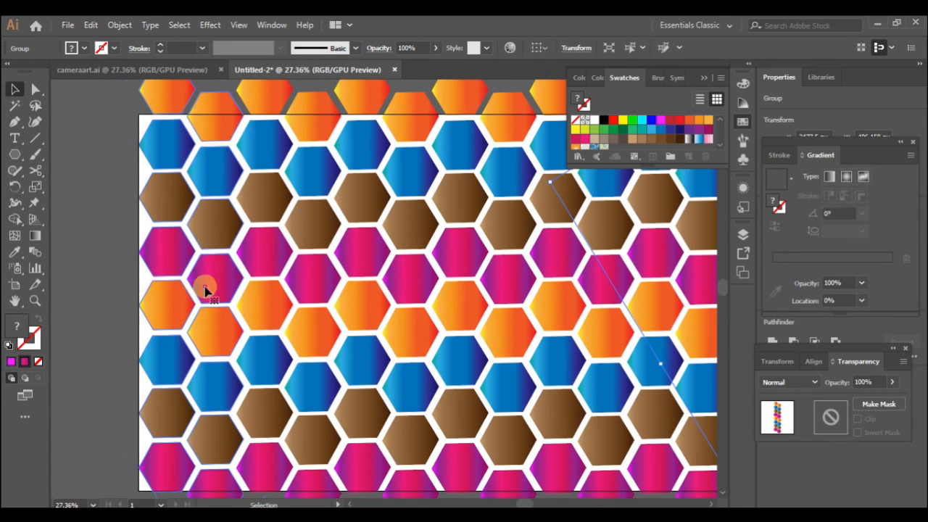
{"action": "left_click_drag", "start_coordinate": [204, 287], "coordinate": [111, 290]}
{"action": "left_click_drag", "start_coordinate": [525, 504], "coordinate": [532, 503]}
{"action": "scroll", "coordinate": [494, 402], "scroll_direction": "down", "scroll_amount": 1}
{"action": "scroll", "coordinate": [556, 451], "scroll_direction": "up", "scroll_amount": 1}
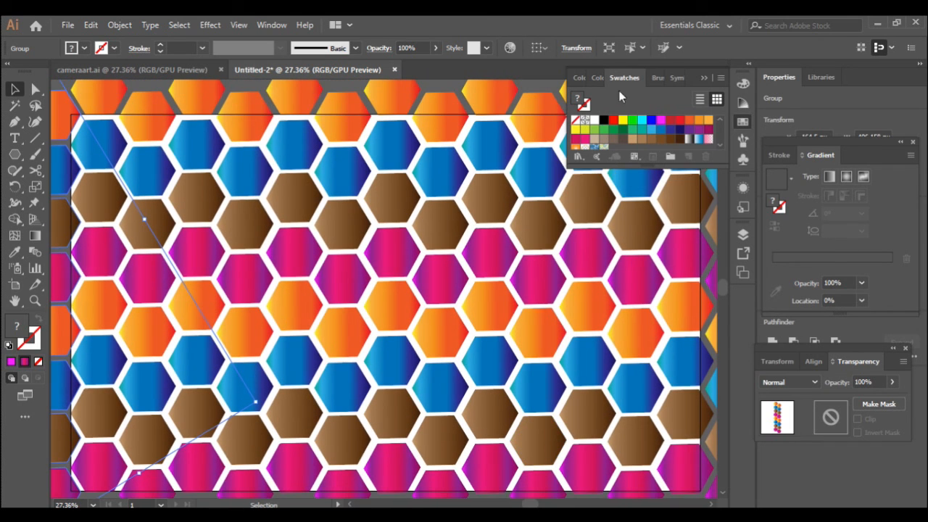
{"action": "left_click", "coordinate": [704, 79]}
- Draw a rectangle covering the whole artboard
{"action": "left_click_drag", "start_coordinate": [15, 161], "coordinate": [58, 150]}
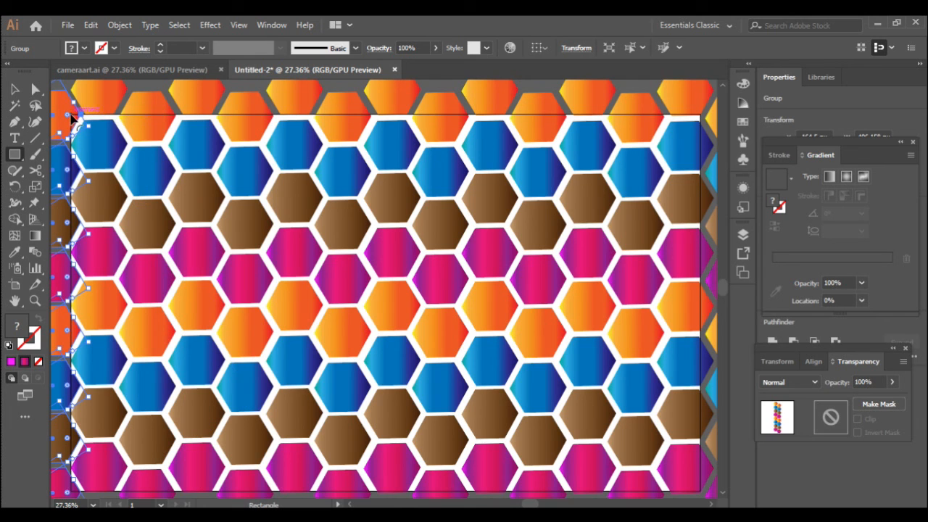
{"action": "left_click", "coordinate": [16, 87]}
{"action": "left_click", "coordinate": [147, 85]}
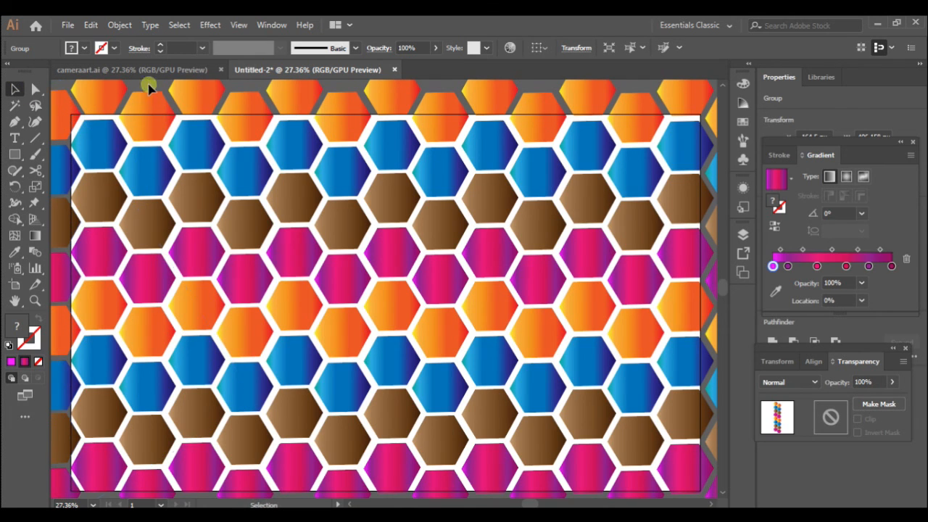
{"action": "left_click", "coordinate": [17, 155]}
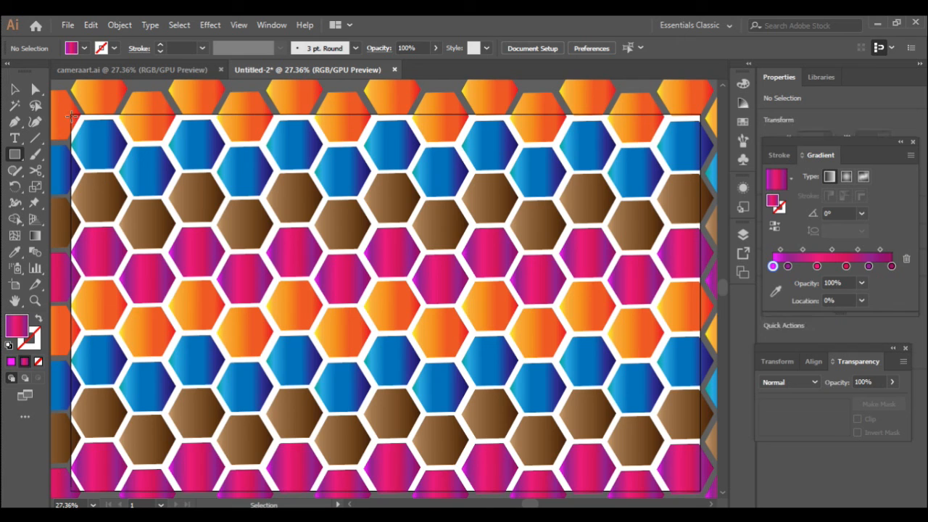
{"action": "left_click_drag", "start_coordinate": [70, 113], "coordinate": [702, 494]}
- Fill the rectangle with solid near-black #050000
{"action": "left_click", "coordinate": [15, 88]}
{"action": "left_click", "coordinate": [19, 324]}
{"action": "double_click", "coordinate": [18, 323]}
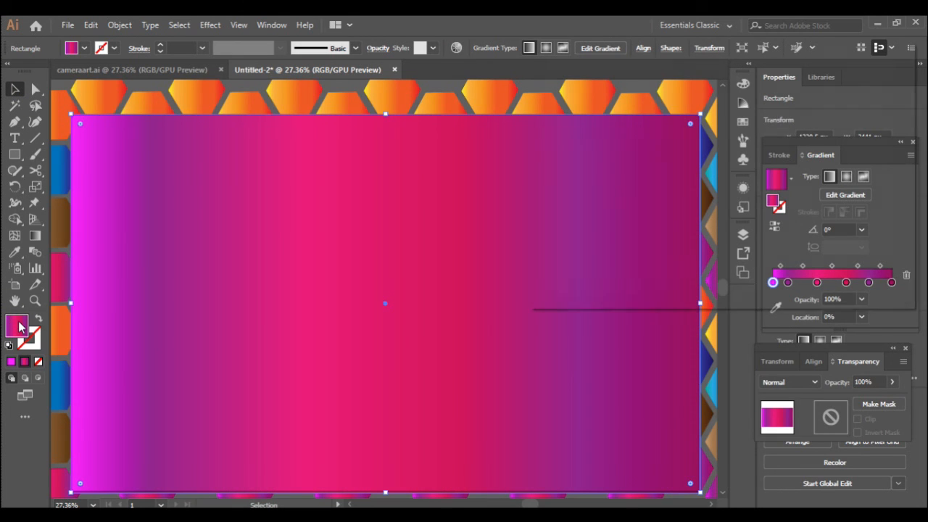
{"action": "left_click", "coordinate": [707, 259]}
{"action": "left_click", "coordinate": [865, 96]}
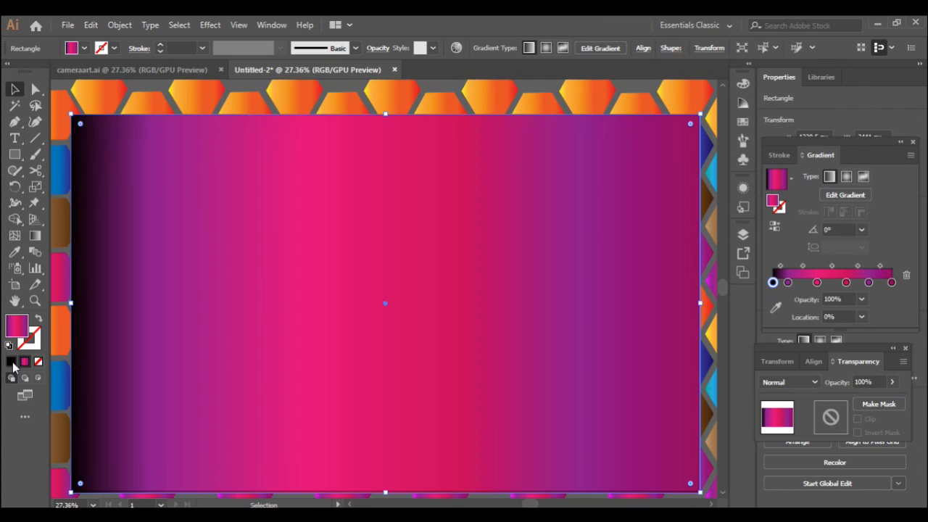
{"action": "left_click", "coordinate": [11, 362]}
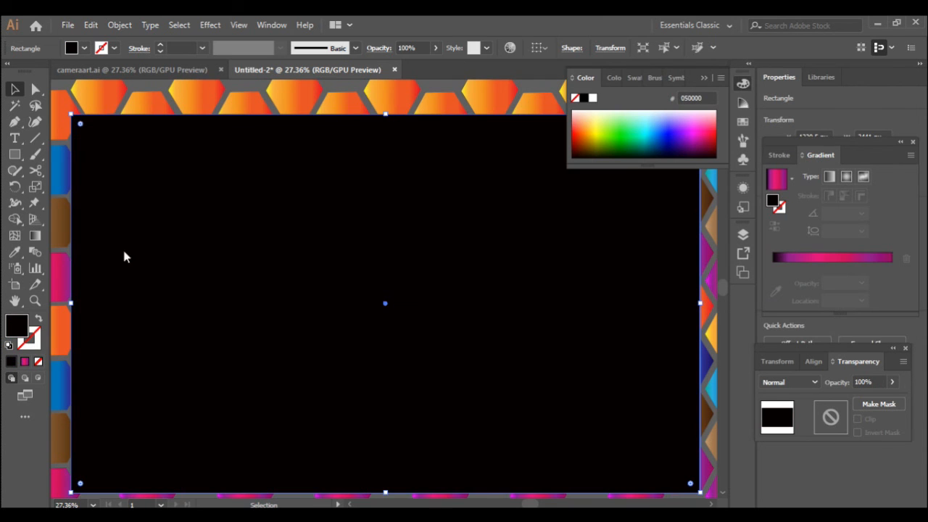
- Send the black rectangle to the back behind the hexagons and deselect it
{"action": "right_click", "coordinate": [385, 227]}
{"action": "mouse_move", "coordinate": [486, 434]}
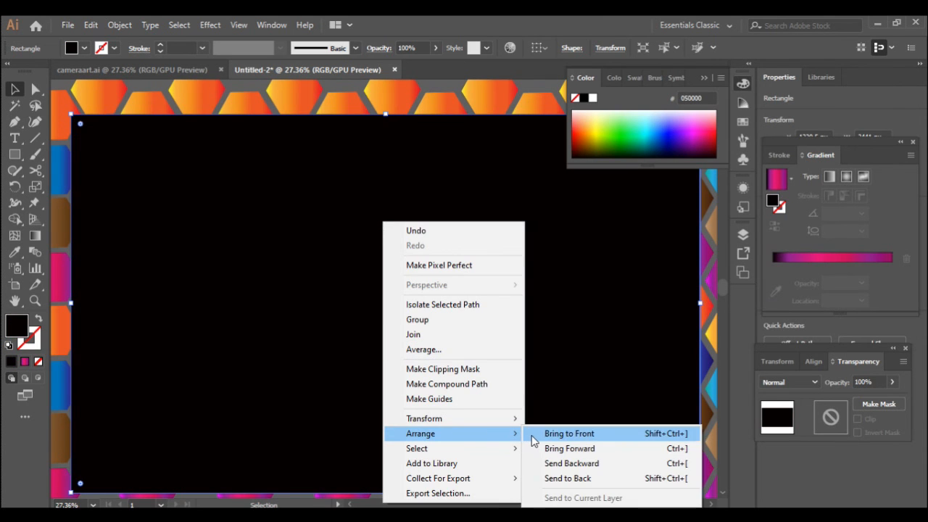
{"action": "left_click", "coordinate": [543, 478]}
{"action": "left_click", "coordinate": [246, 82]}
{"action": "left_click", "coordinate": [703, 77]}
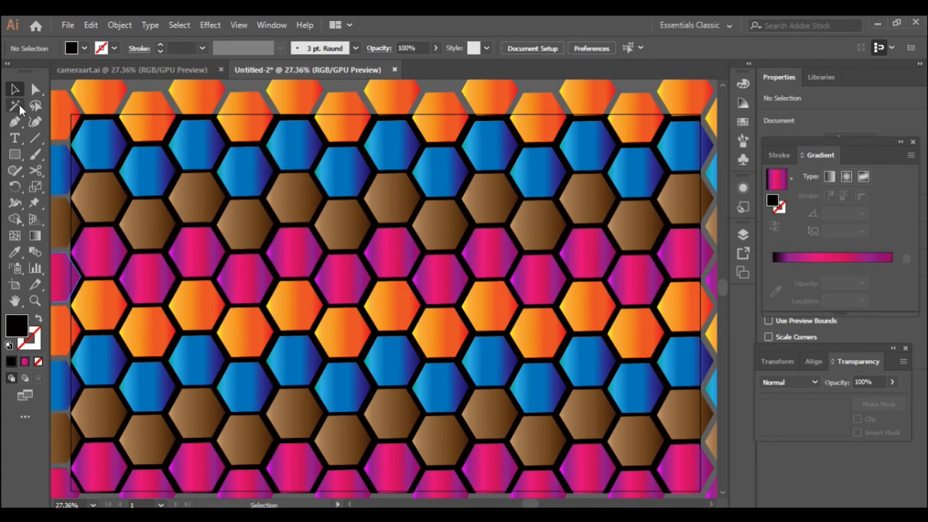
- Draw a large rounded rectangle at the artboard centre, increase its corner rounding and enlarge it
{"action": "left_click", "coordinate": [15, 154]}
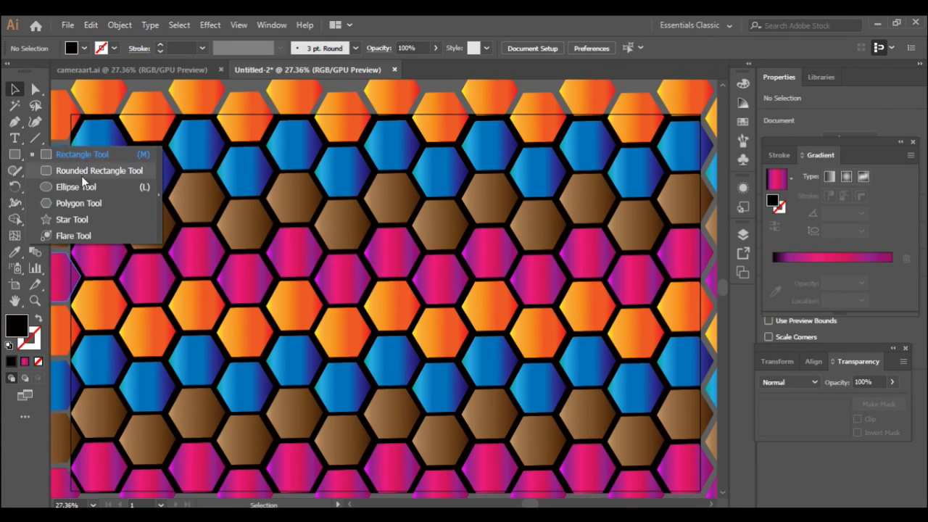
{"action": "left_click", "coordinate": [82, 173]}
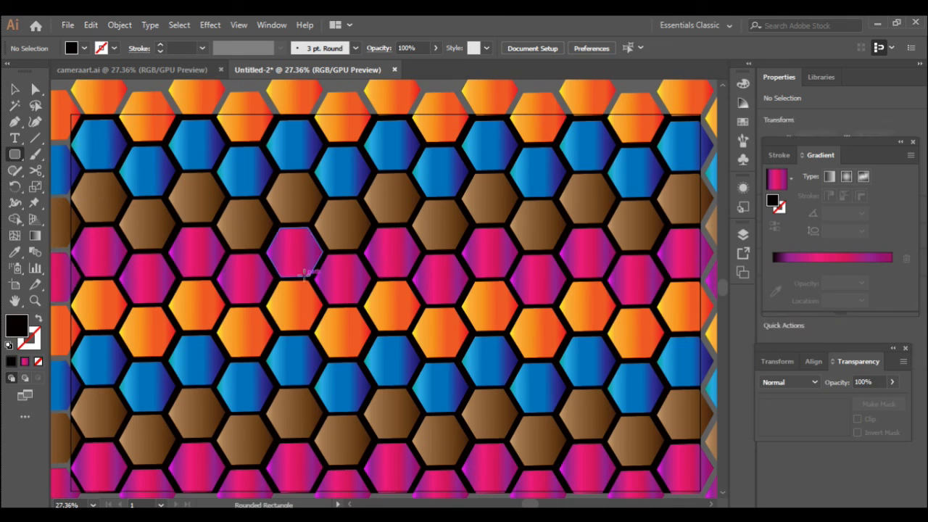
{"action": "left_click_drag", "start_coordinate": [289, 306], "coordinate": [522, 388]}
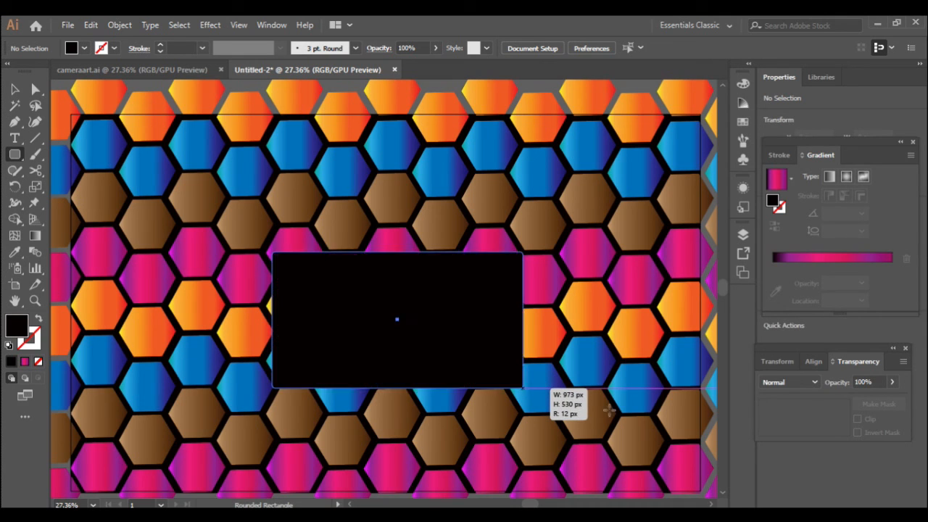
{"action": "left_click", "coordinate": [37, 90]}
{"action": "left_click_drag", "start_coordinate": [283, 264], "coordinate": [292, 270]}
{"action": "left_click", "coordinate": [14, 88]}
{"action": "left_click_drag", "start_coordinate": [326, 368], "coordinate": [357, 346]}
{"action": "left_click_drag", "start_coordinate": [273, 246], "coordinate": [267, 237]}
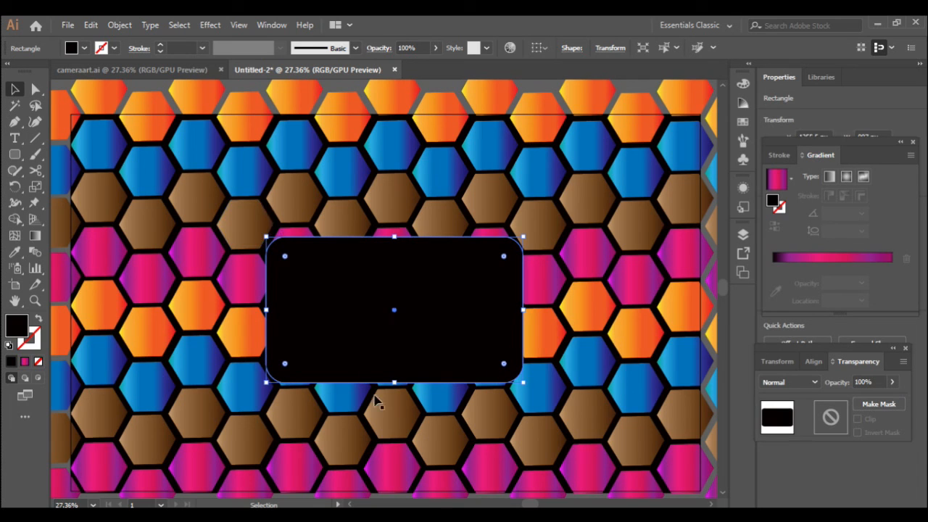
- Fill the body white and draw a small rounded tab on its top edge
{"action": "double_click", "coordinate": [22, 331]}
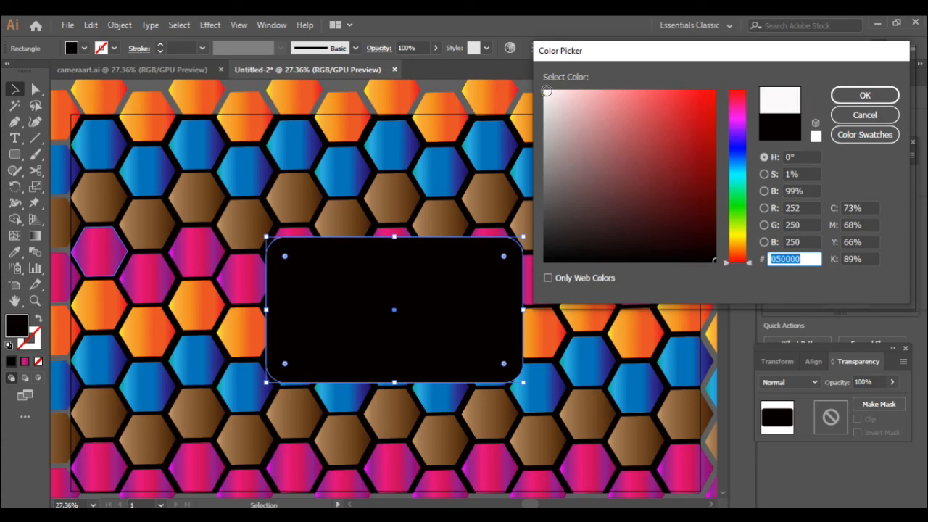
{"action": "left_click", "coordinate": [547, 91]}
{"action": "left_click", "coordinate": [865, 95]}
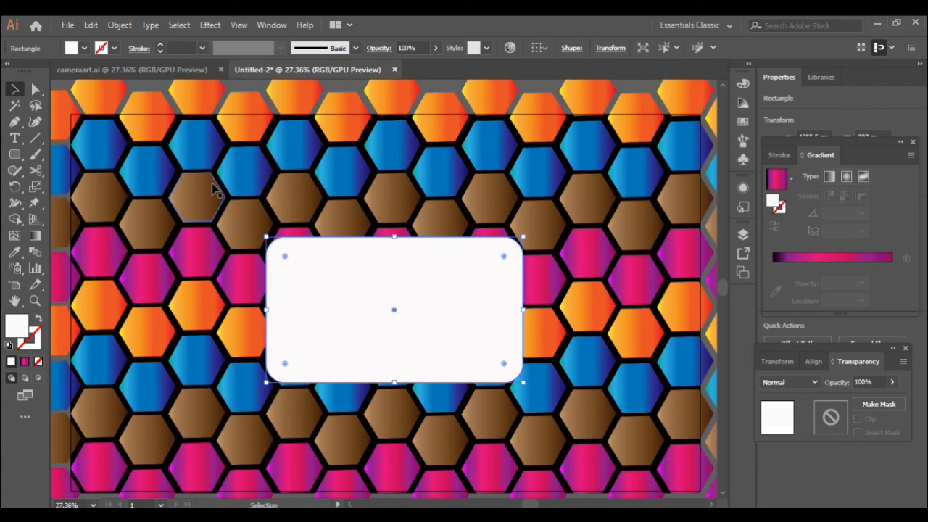
{"action": "left_click", "coordinate": [14, 154]}
{"action": "mouse_move", "coordinate": [373, 221]}
{"action": "left_mouse_down"}
{"action": "mouse_move", "coordinate": [441, 253]}
{"action": "mouse_move", "coordinate": [411, 246]}
{"action": "left_mouse_up"}
{"action": "key", "text": "v"}
- Draw a circle with the Ellipse tool and centre it on the white camera body
{"action": "left_click", "coordinate": [423, 356]}
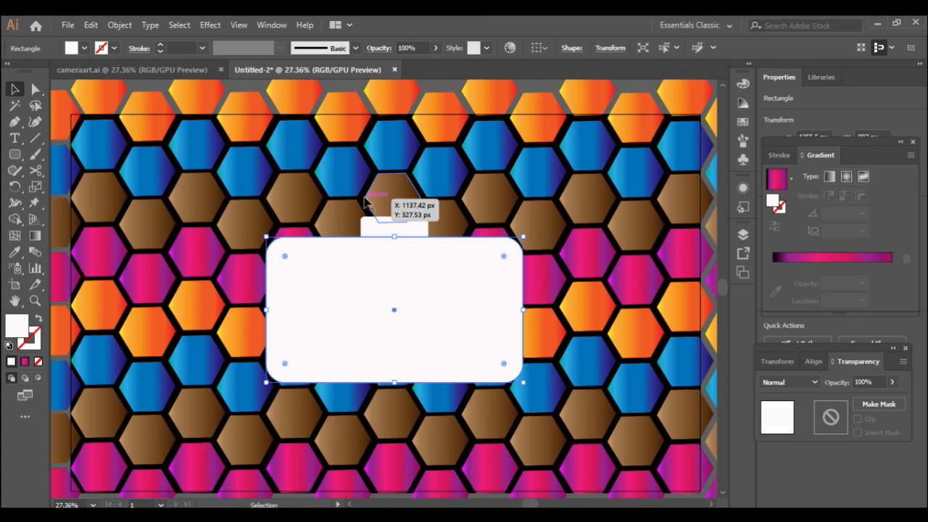
{"action": "left_click_drag", "start_coordinate": [18, 157], "coordinate": [109, 194]}
{"action": "left_click_drag", "start_coordinate": [342, 265], "coordinate": [451, 366]}
{"action": "left_click", "coordinate": [15, 89]}
{"action": "left_click_drag", "start_coordinate": [422, 327], "coordinate": [421, 322]}
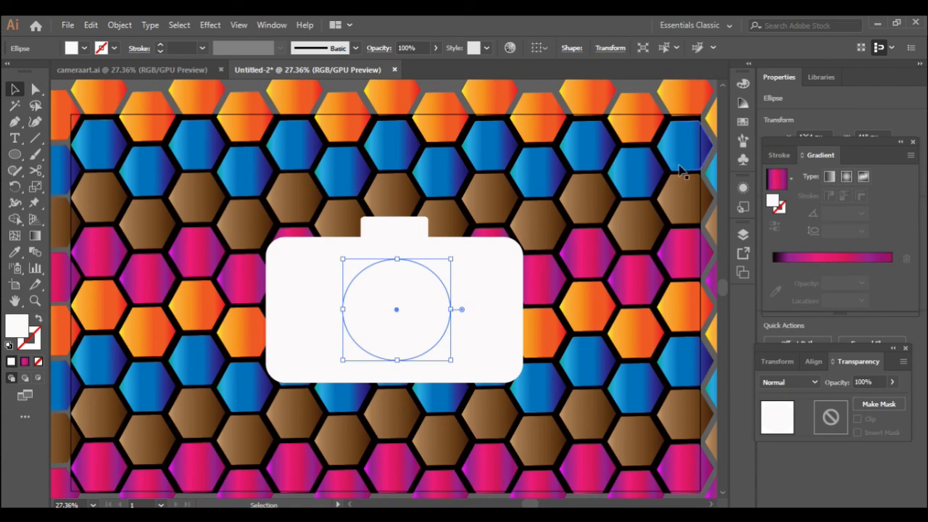
{"action": "left_click", "coordinate": [743, 122]}
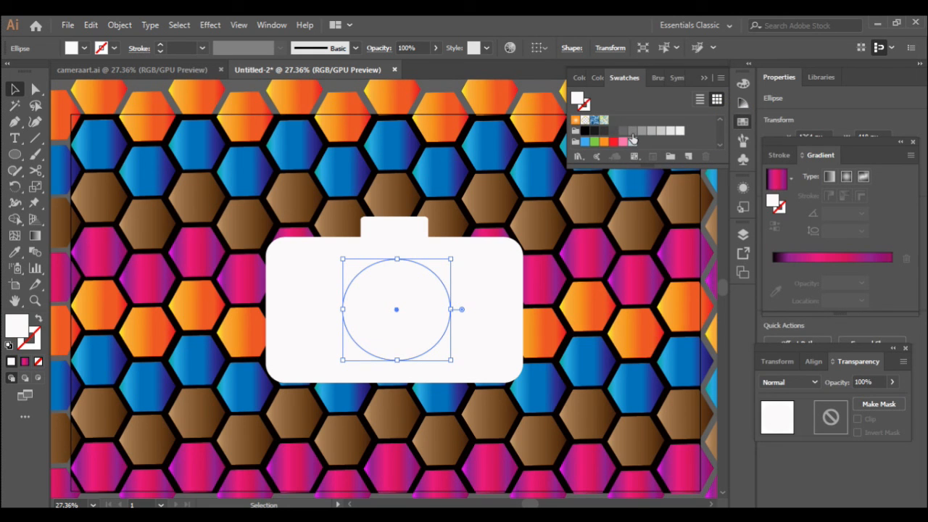
- Fill the lens circle grey and paste a slightly smaller copy in front of it
{"action": "left_click", "coordinate": [633, 131]}
{"action": "left_click", "coordinate": [90, 25]}
{"action": "left_click", "coordinate": [103, 90]}
{"action": "left_click", "coordinate": [90, 25]}
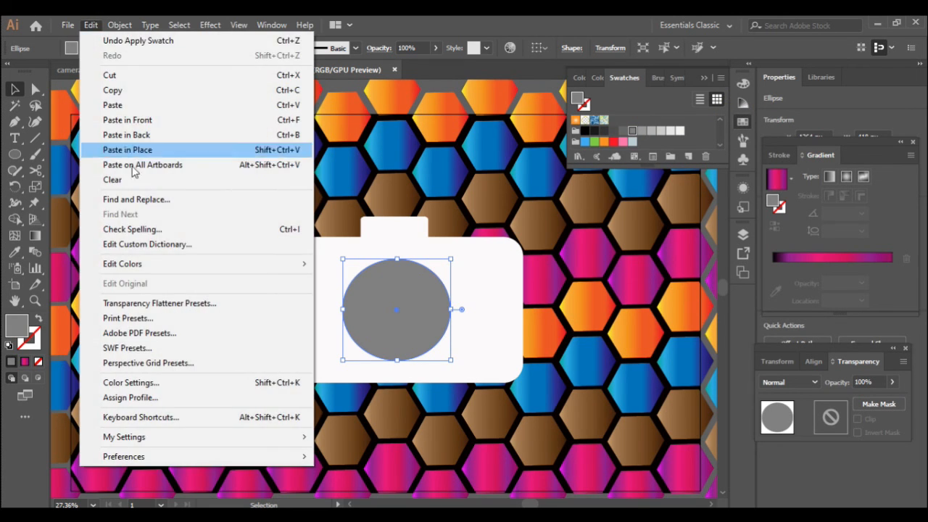
{"action": "left_click", "coordinate": [166, 150]}
{"action": "left_click_drag", "start_coordinate": [342, 259], "coordinate": [351, 267]}
{"action": "mouse_move", "coordinate": [417, 341]}
{"action": "left_mouse_down"}
{"action": "mouse_move", "coordinate": [411, 332]}
{"action": "mouse_move", "coordinate": [422, 339]}
{"action": "left_mouse_up"}
- Darken that copy's grey and paste a smaller centred circle in front of it
{"action": "left_click", "coordinate": [622, 132]}
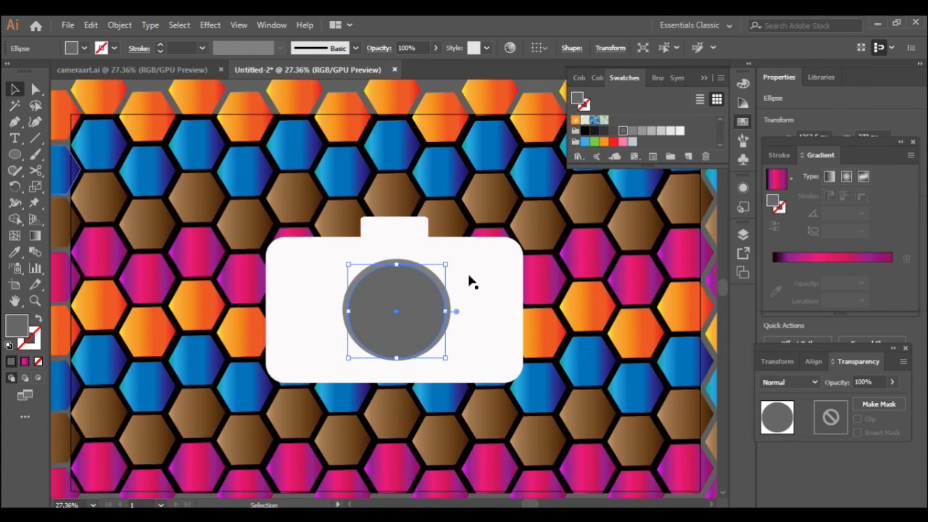
{"action": "left_click", "coordinate": [87, 26]}
{"action": "left_click", "coordinate": [115, 90]}
{"action": "left_click", "coordinate": [87, 27]}
{"action": "left_click", "coordinate": [128, 119]}
{"action": "mouse_move", "coordinate": [350, 266]}
{"action": "left_mouse_down"}
{"action": "mouse_move", "coordinate": [342, 263]}
{"action": "mouse_move", "coordinate": [356, 276]}
{"action": "left_mouse_up"}
{"action": "left_click_drag", "start_coordinate": [418, 346], "coordinate": [411, 335]}
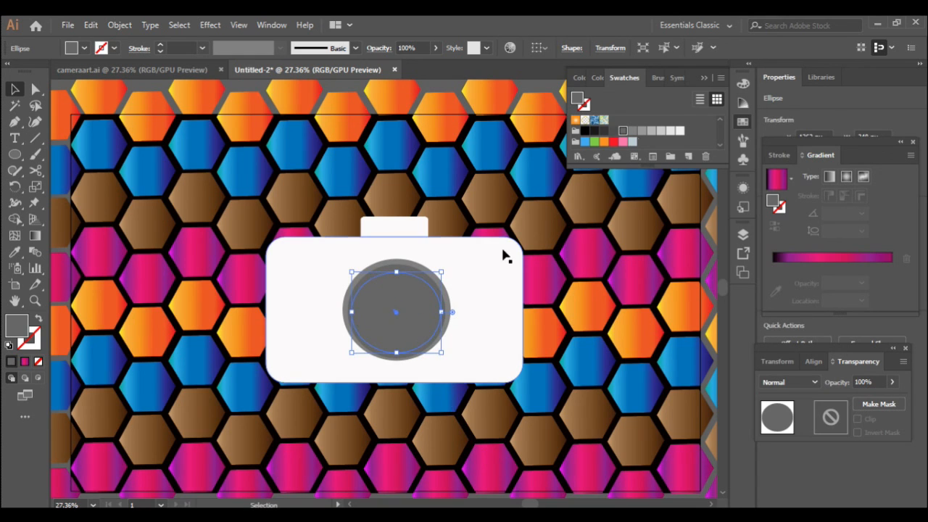
- Fill the new circle a darker grey and stack a smaller centred copy in front
{"action": "left_click", "coordinate": [613, 130]}
{"action": "left_click", "coordinate": [91, 25]}
{"action": "left_click", "coordinate": [113, 93]}
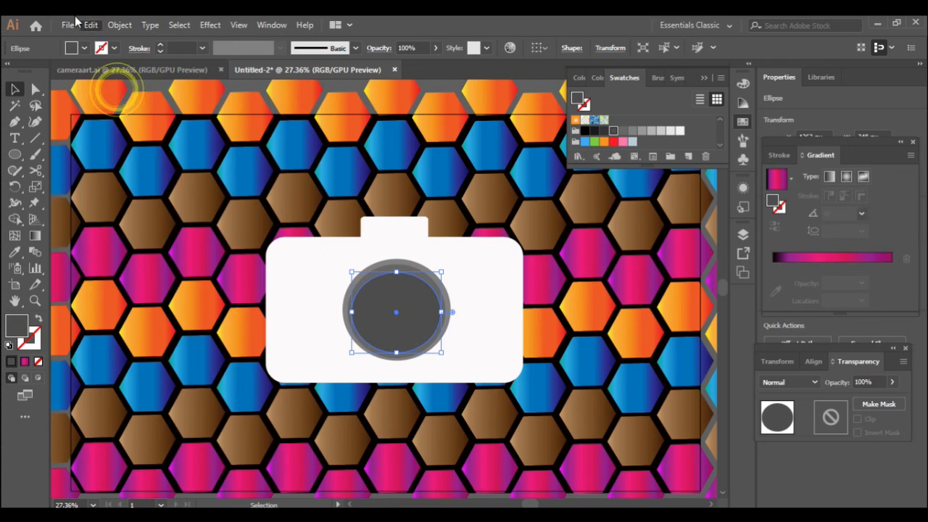
{"action": "left_click", "coordinate": [91, 24]}
{"action": "left_click", "coordinate": [127, 120]}
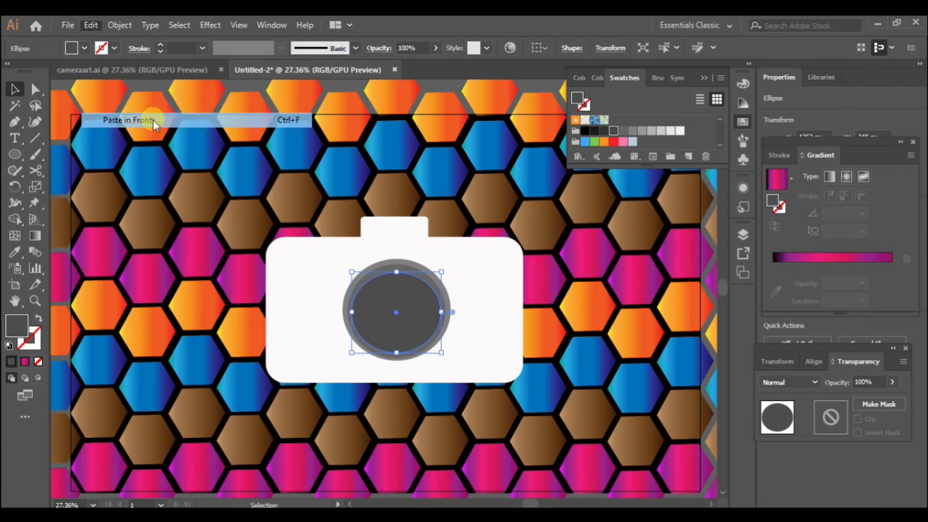
{"action": "left_click_drag", "start_coordinate": [352, 273], "coordinate": [361, 287]}
{"action": "left_click_drag", "start_coordinate": [431, 330], "coordinate": [419, 326]}
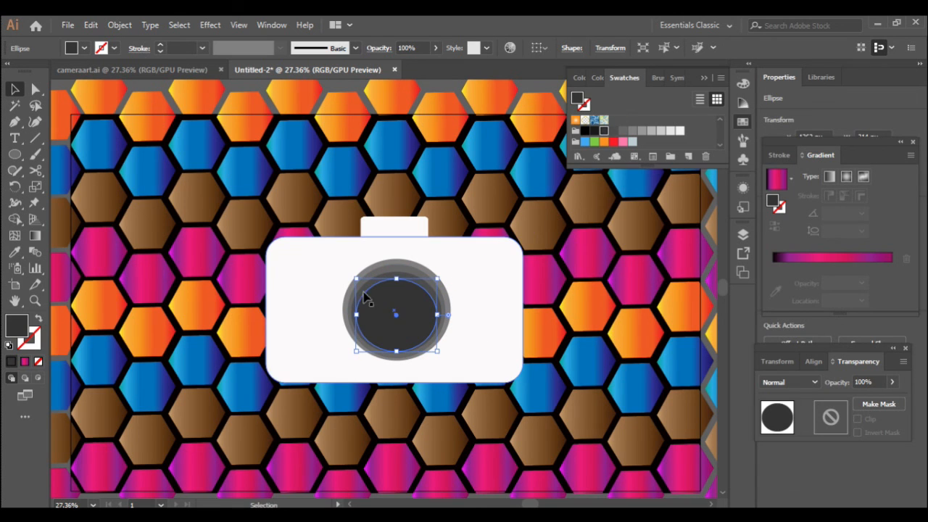
- Paste one more smaller circle in front, centred inside the lens rings
{"action": "right_click", "coordinate": [393, 312]}
{"action": "left_click", "coordinate": [91, 26]}
{"action": "left_click", "coordinate": [113, 90]}
{"action": "left_click", "coordinate": [91, 25]}
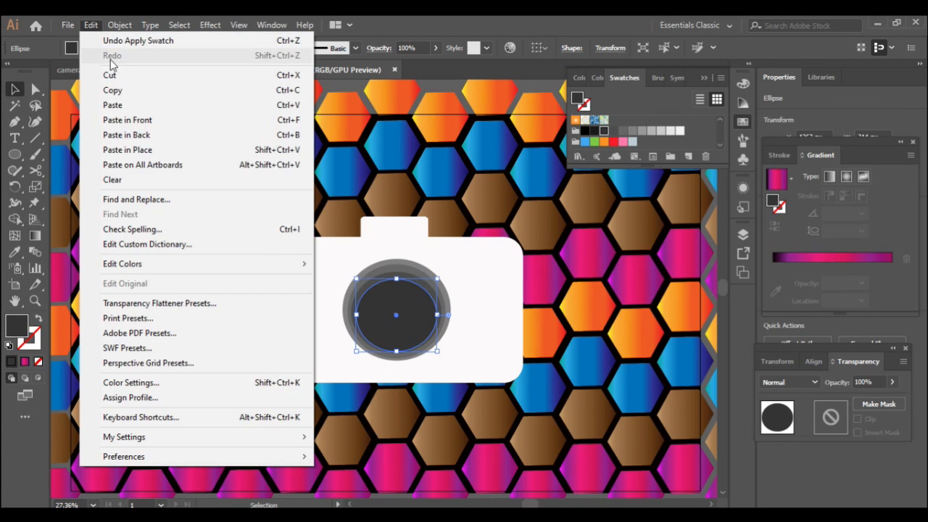
{"action": "left_click", "coordinate": [142, 120]}
{"action": "left_click_drag", "start_coordinate": [355, 279], "coordinate": [365, 288]}
{"action": "left_click_drag", "start_coordinate": [418, 330], "coordinate": [414, 327]}
- Fill the innermost circle black and pull out a tiny 47 px copy of it
{"action": "left_click", "coordinate": [594, 130]}
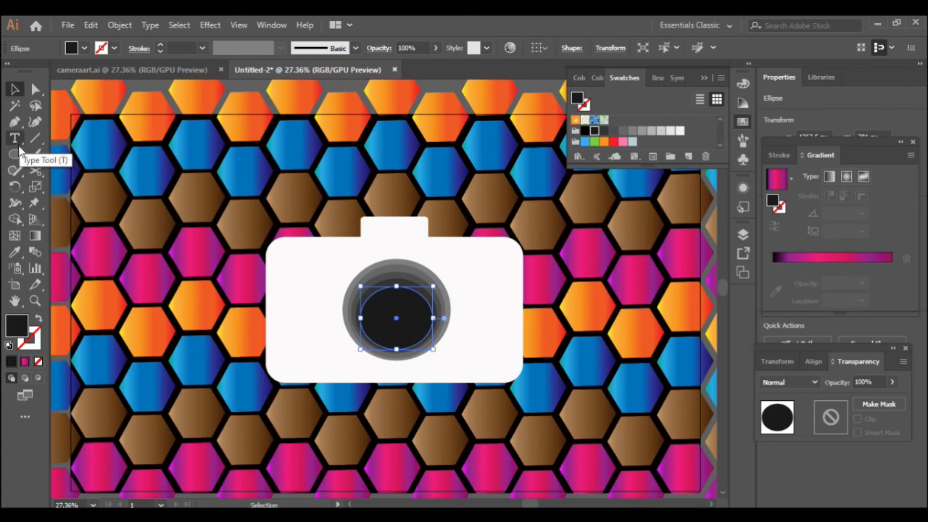
{"action": "left_click_drag", "start_coordinate": [392, 330], "coordinate": [364, 332]}
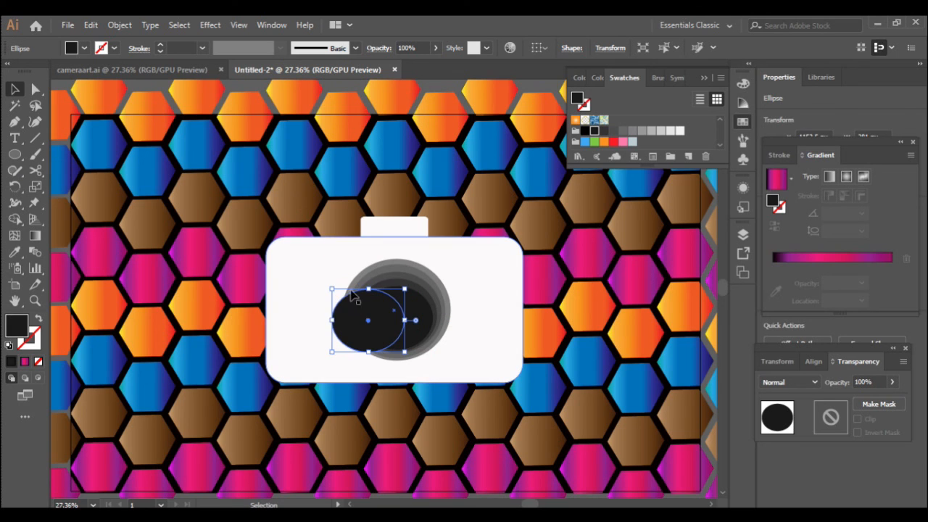
{"action": "left_click_drag", "start_coordinate": [333, 289], "coordinate": [398, 347]}
- Fill the tiny circle white and move it to the lens's upper right
{"action": "left_click", "coordinate": [15, 328]}
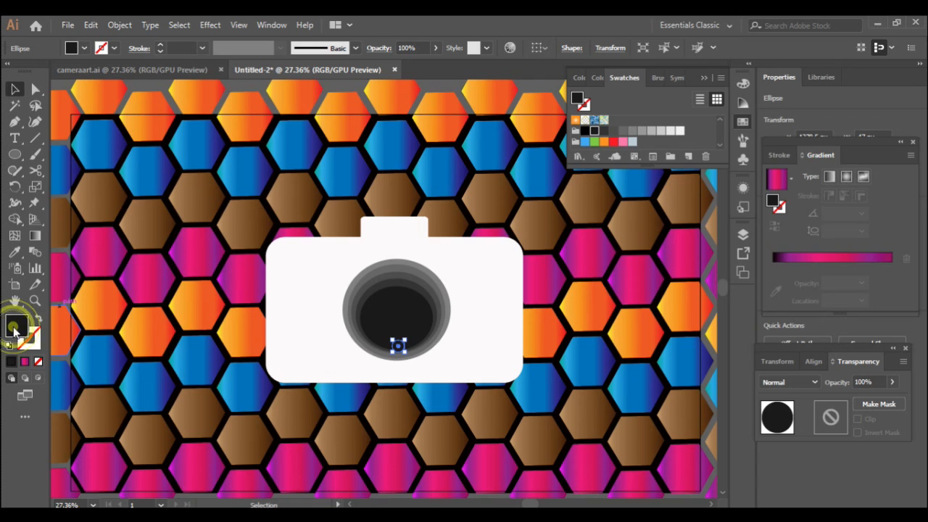
{"action": "left_click", "coordinate": [545, 88]}
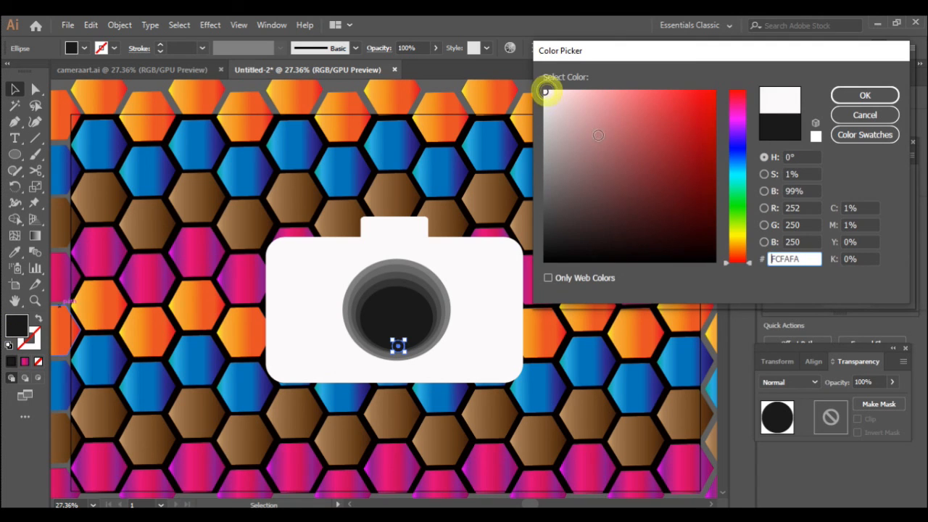
{"action": "left_click", "coordinate": [866, 95]}
{"action": "left_click_drag", "start_coordinate": [400, 344], "coordinate": [408, 304]}
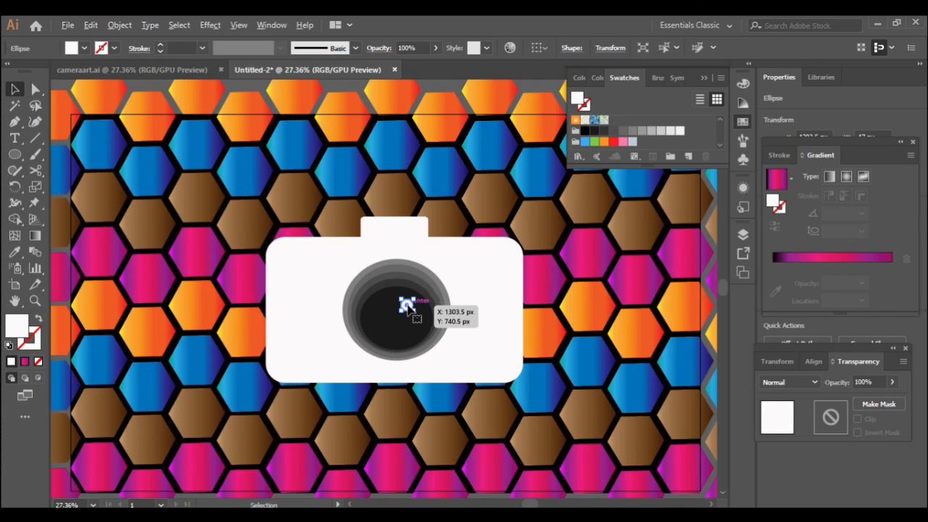
- Duplicate the dot as a #000000 dot in the body's upper-right corner and nudge the highlight
{"action": "left_click_drag", "start_coordinate": [408, 305], "coordinate": [394, 226]}
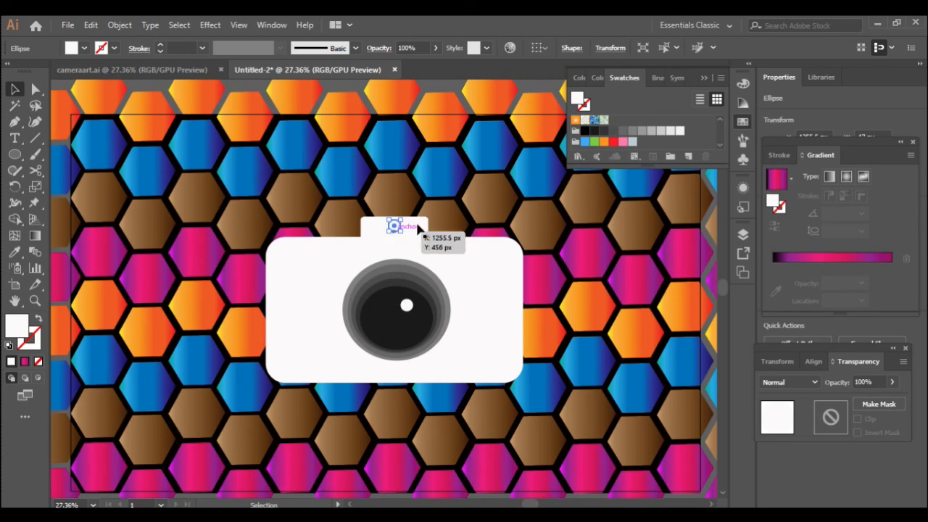
{"action": "double_click", "coordinate": [15, 328]}
{"action": "type", "text": "000000"}
{"action": "left_click", "coordinate": [860, 93]}
{"action": "left_click_drag", "start_coordinate": [395, 226], "coordinate": [502, 257]}
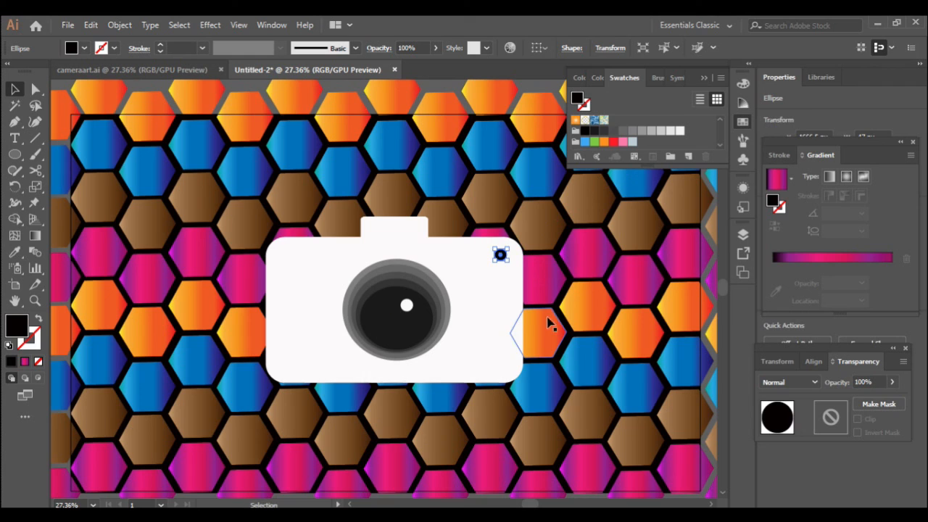
{"action": "left_click", "coordinate": [452, 82]}
{"action": "mouse_move", "coordinate": [407, 306]}
{"action": "left_mouse_down"}
{"action": "mouse_move", "coordinate": [414, 314]}
{"action": "mouse_move", "coordinate": [413, 293]}
{"action": "left_mouse_up"}
- Lock the hexagon background groups under Layer 1, then select all remaining camera objects
{"action": "left_click", "coordinate": [439, 83]}
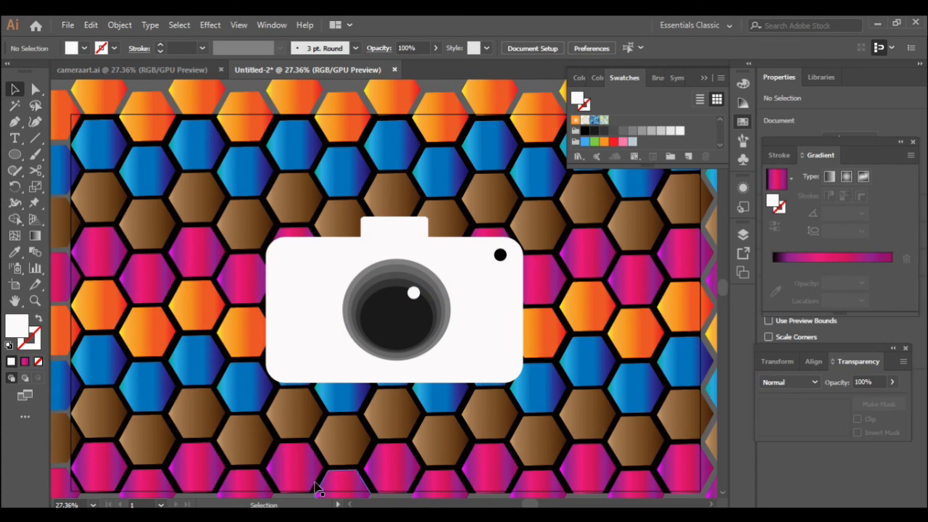
{"action": "left_click", "coordinate": [743, 235]}
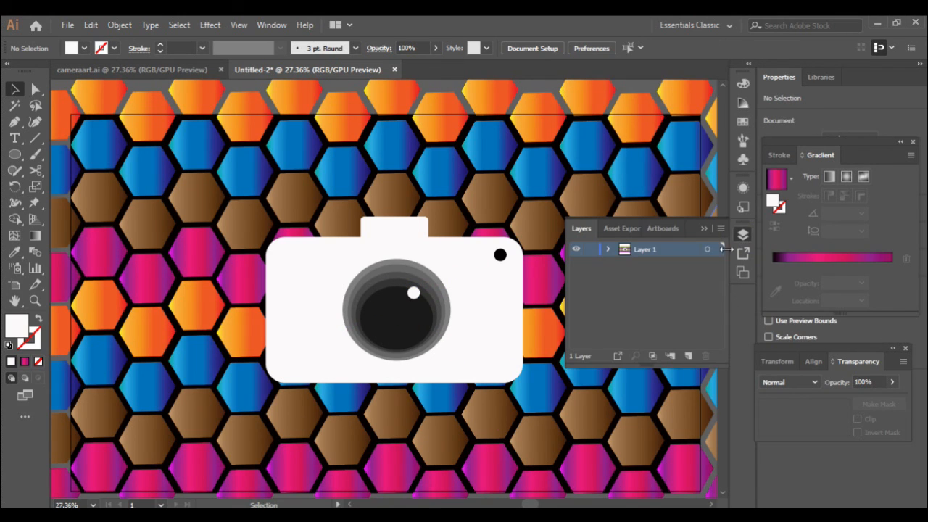
{"action": "left_click", "coordinate": [608, 250]}
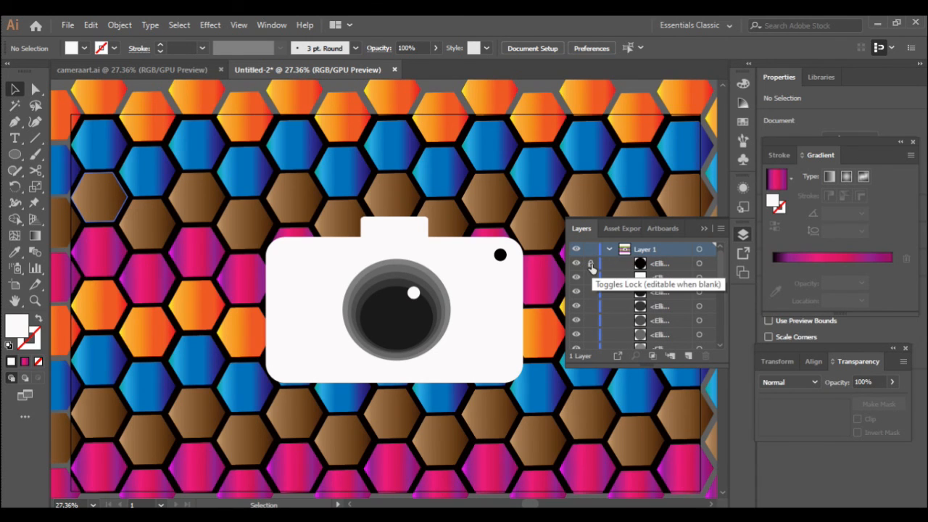
{"action": "scroll", "coordinate": [626, 311], "scroll_direction": "down", "scroll_amount": 10}
{"action": "left_click_drag", "start_coordinate": [592, 343], "coordinate": [593, 271]}
{"action": "scroll", "coordinate": [597, 296], "scroll_direction": "up", "scroll_amount": 1}
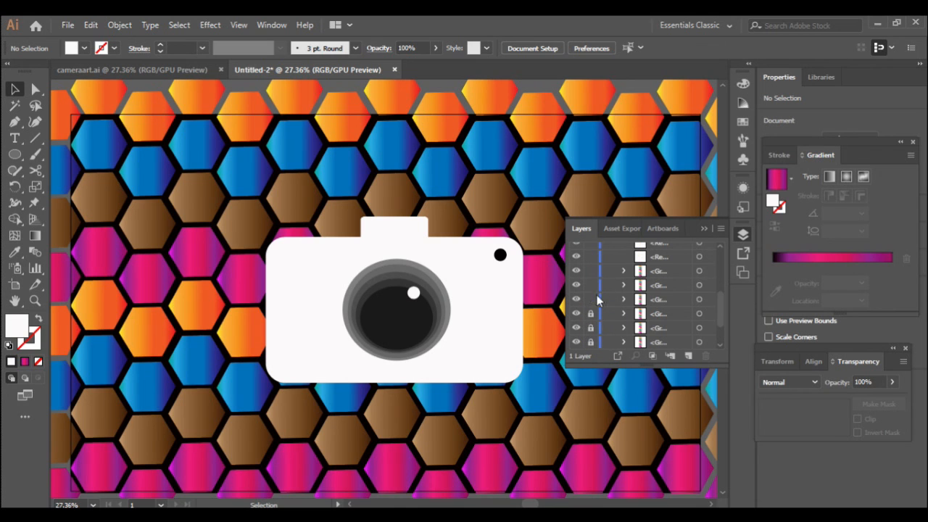
{"action": "left_click", "coordinate": [591, 285]}
{"action": "left_click", "coordinate": [704, 228]}
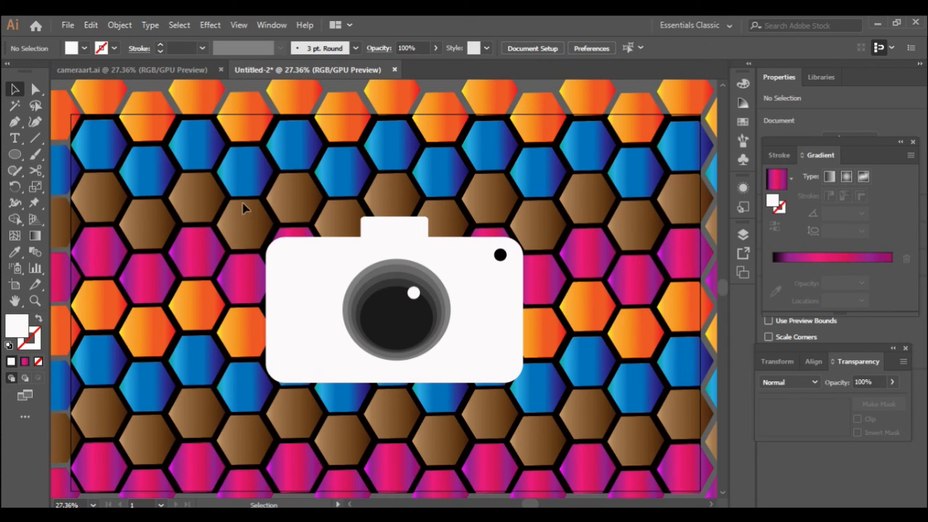
{"action": "key", "text": "ctrl+a"}
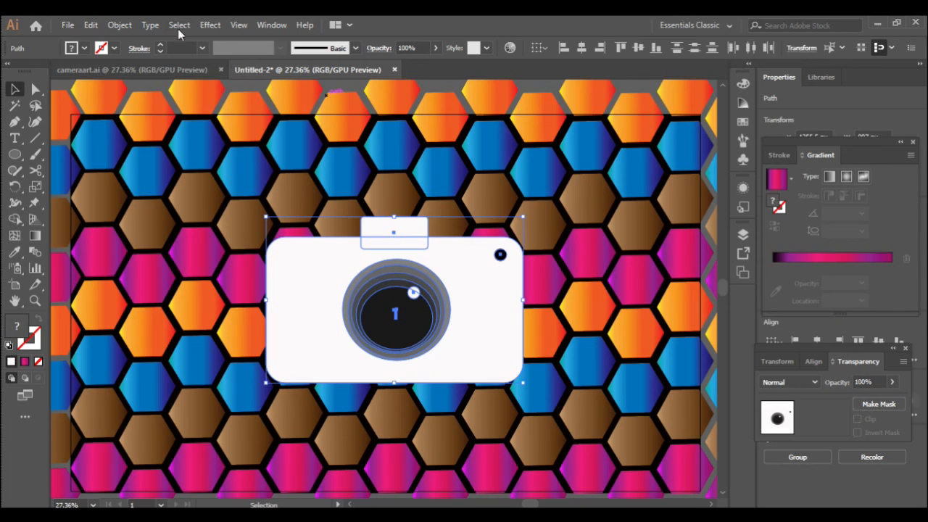
{"action": "left_click", "coordinate": [209, 25]}
{"action": "mouse_move", "coordinate": [326, 181]}
{"action": "left_click", "coordinate": [396, 181]}
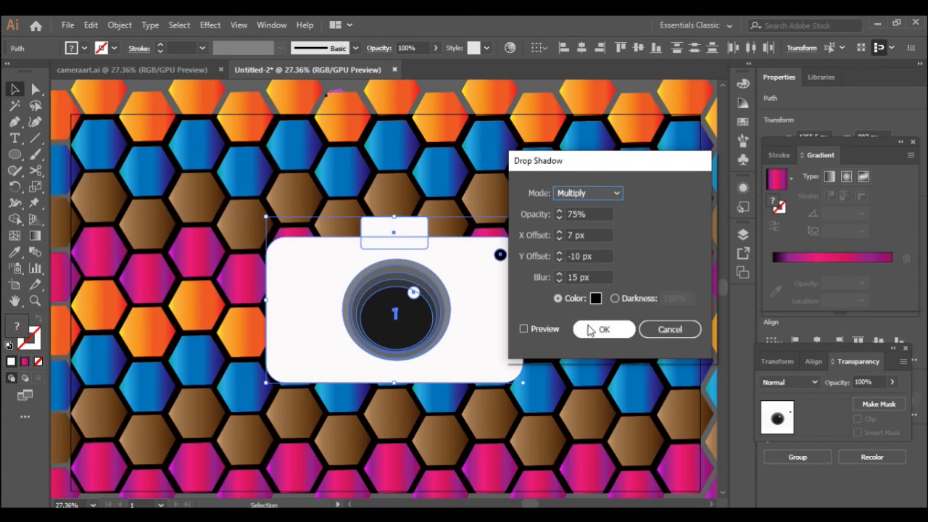
{"action": "left_click", "coordinate": [605, 330]}
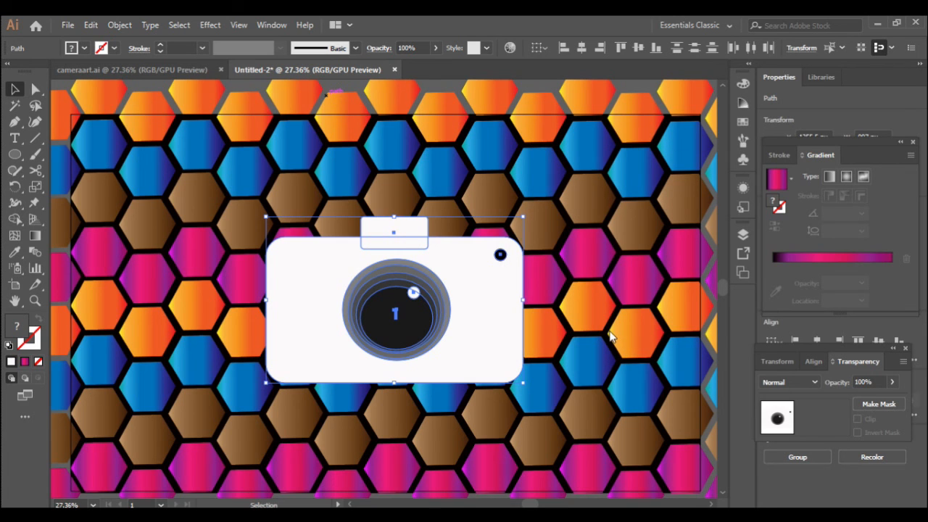
{"action": "left_click", "coordinate": [568, 187]}
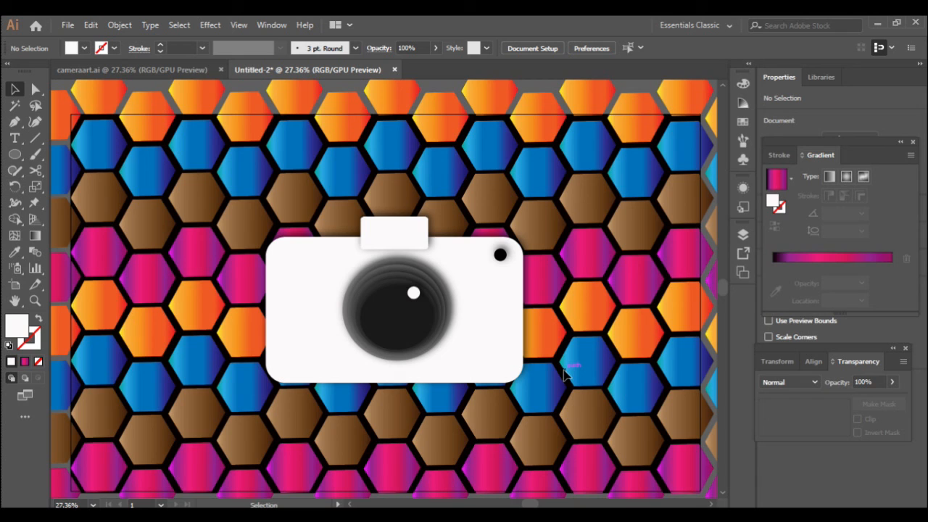
{"action": "key", "text": "a"}
{"action": "key", "text": "ctrl+a"}
{"action": "left_click", "coordinate": [549, 321]}
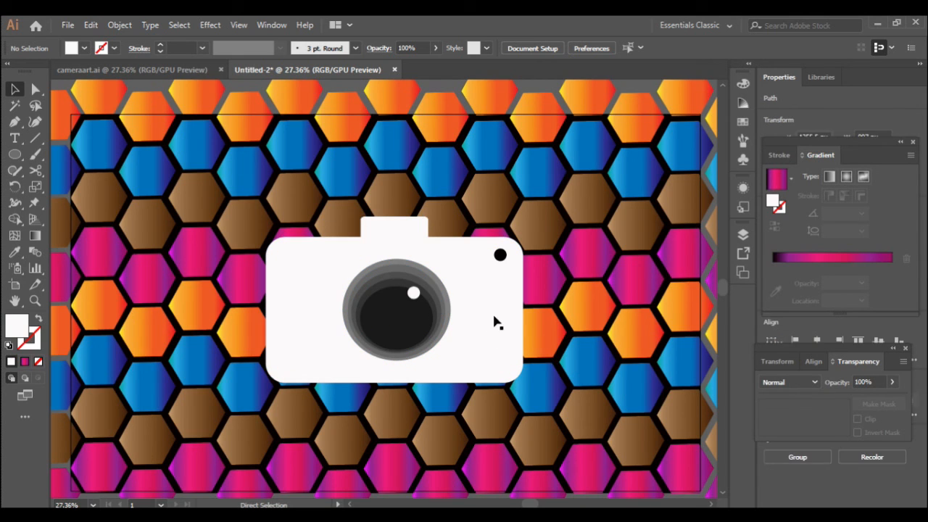
{"action": "key", "text": "v"}
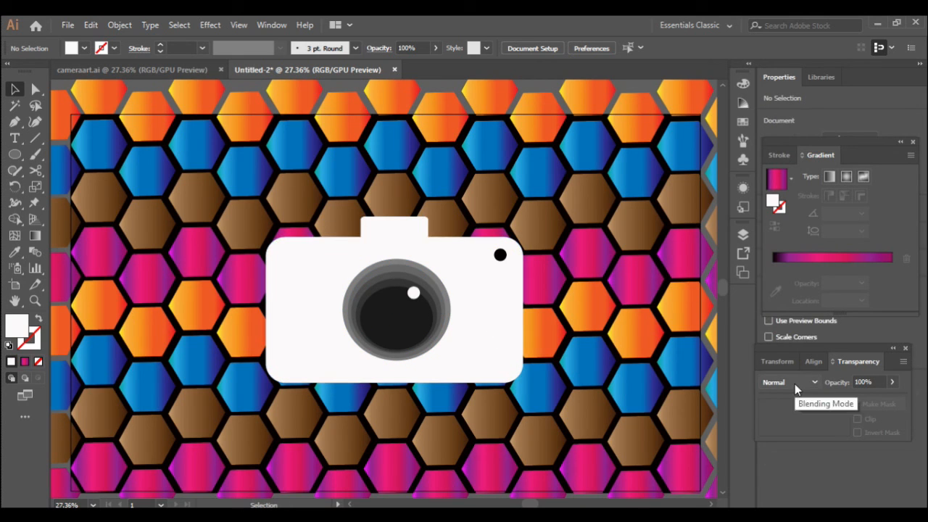
- Apply Effect > Stylize > Drop Shadow with default settings to the camera body and top tab
{"action": "left_click", "coordinate": [415, 244]}
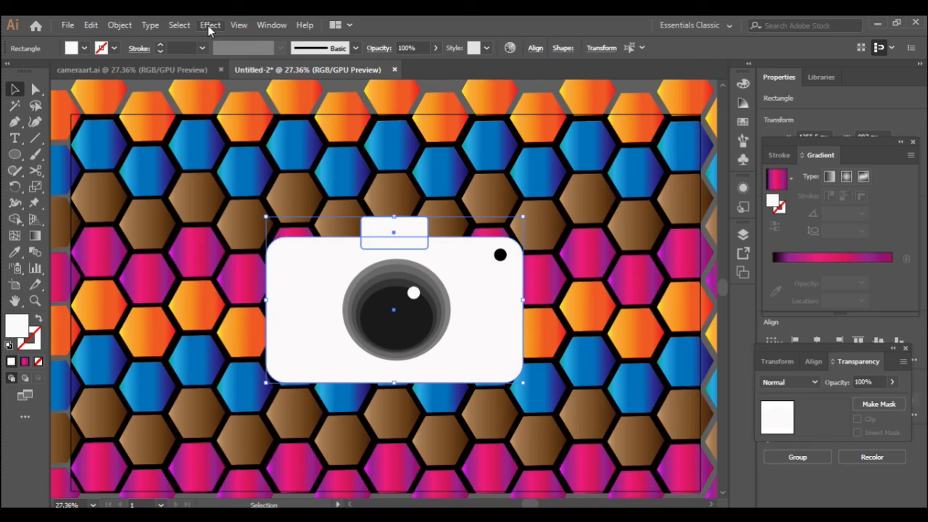
{"action": "left_click", "coordinate": [210, 26]}
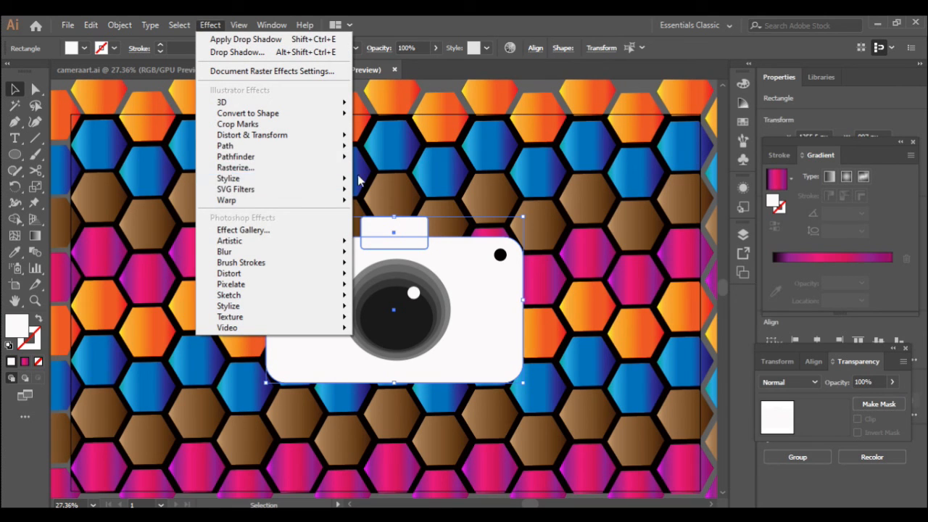
{"action": "mouse_move", "coordinate": [341, 179]}
{"action": "left_click", "coordinate": [392, 178]}
{"action": "left_click", "coordinate": [601, 327]}
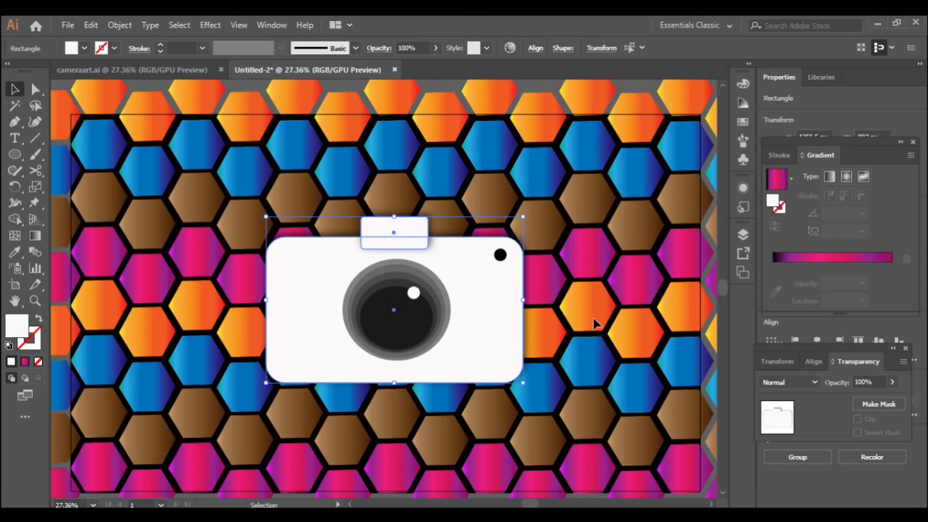
- Give the camera body and viewfinder a near-white FFFDFD stroke, then remove the body's outline
{"action": "left_click", "coordinate": [595, 321]}
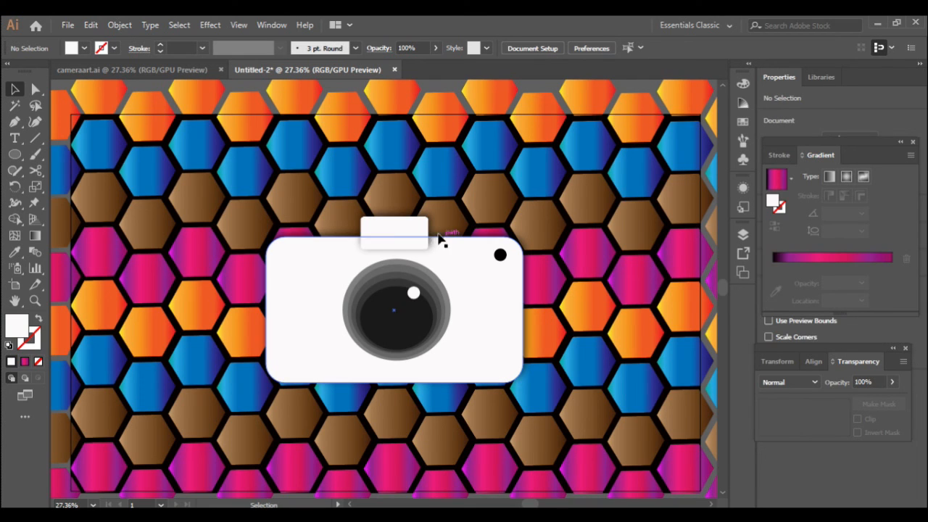
{"action": "left_click", "coordinate": [403, 230]}
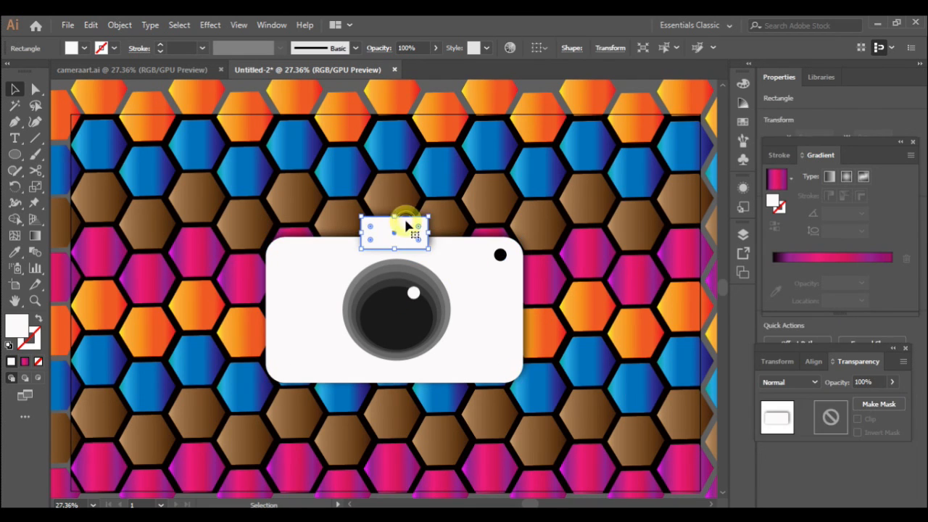
{"action": "left_click", "coordinate": [445, 207]}
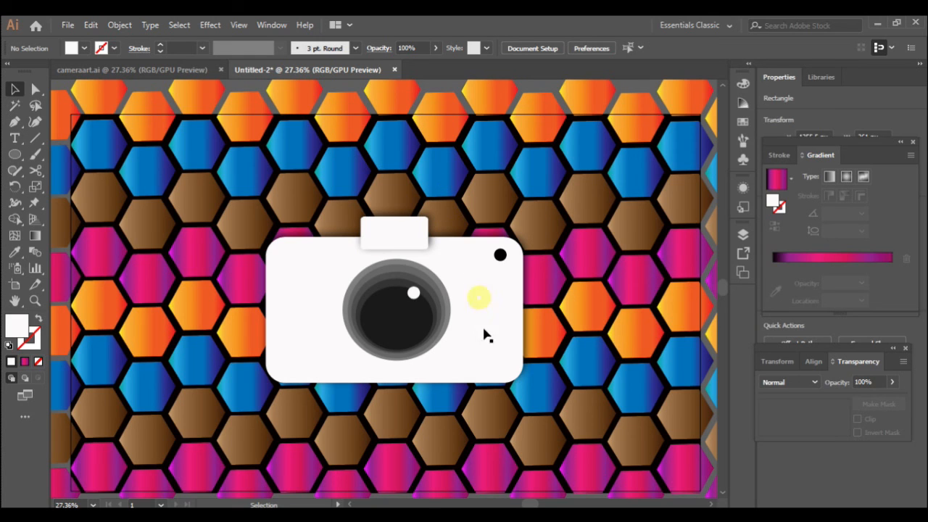
{"action": "left_click", "coordinate": [513, 380]}
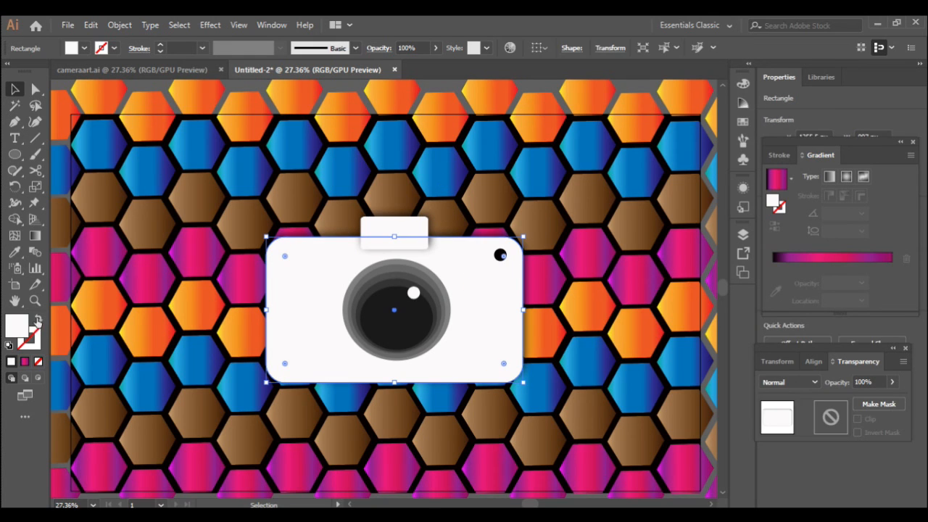
{"action": "double_click", "coordinate": [37, 330]}
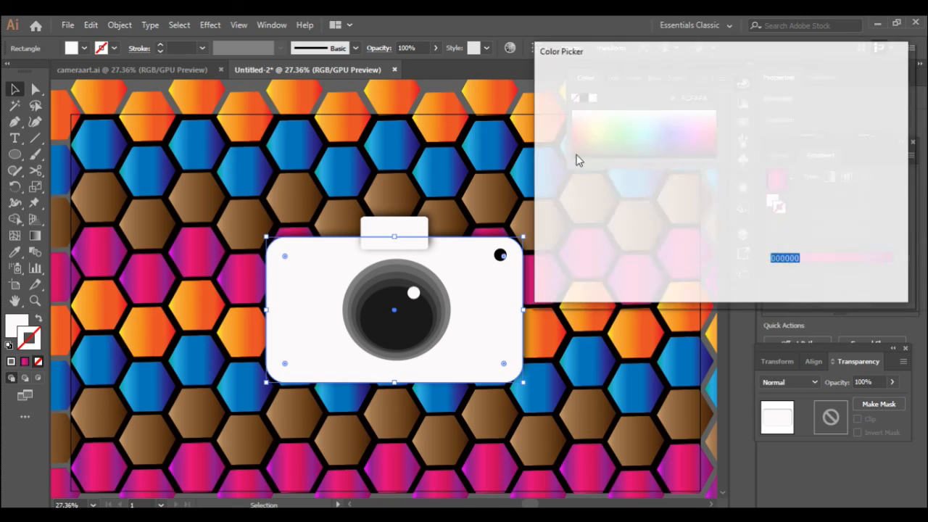
{"action": "left_click", "coordinate": [546, 89]}
{"action": "key", "text": "Return"}
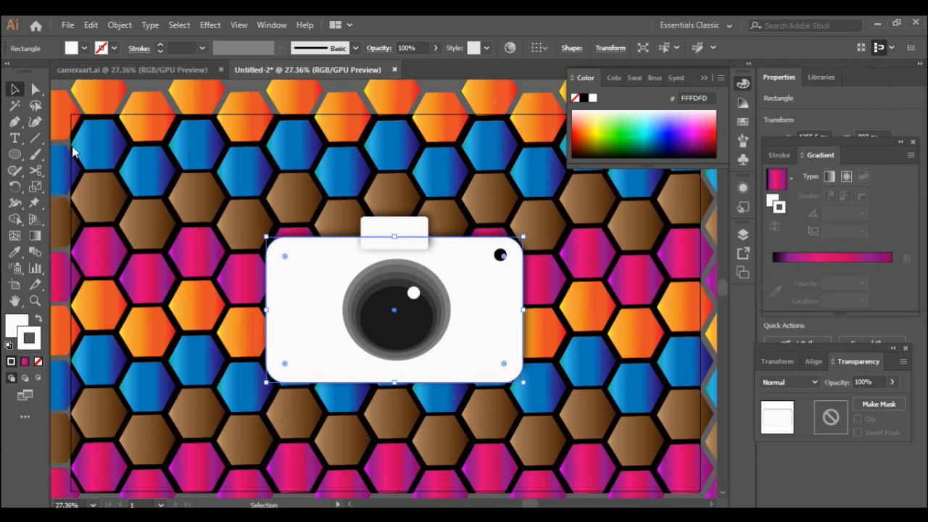
{"action": "left_click", "coordinate": [160, 45]}
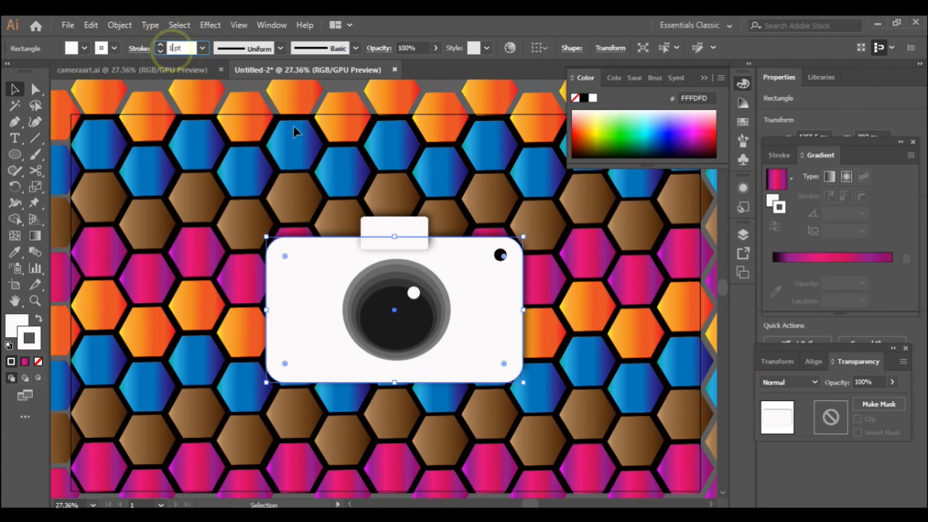
{"action": "left_click", "coordinate": [458, 203]}
- Set the viewfinder rectangle's stroke to F9F9F9 with 0 pt weight, then deselect
{"action": "left_click", "coordinate": [423, 227]}
{"action": "left_click", "coordinate": [415, 246]}
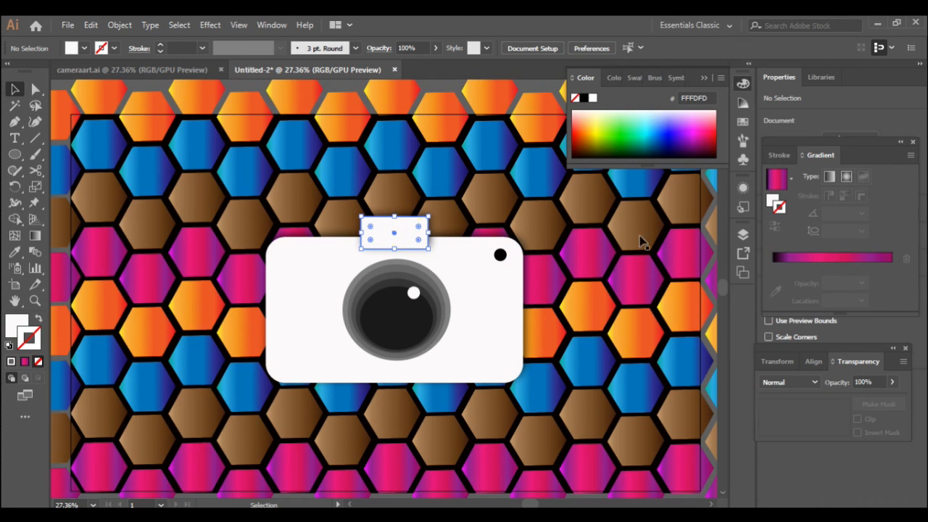
{"action": "left_click", "coordinate": [30, 335]}
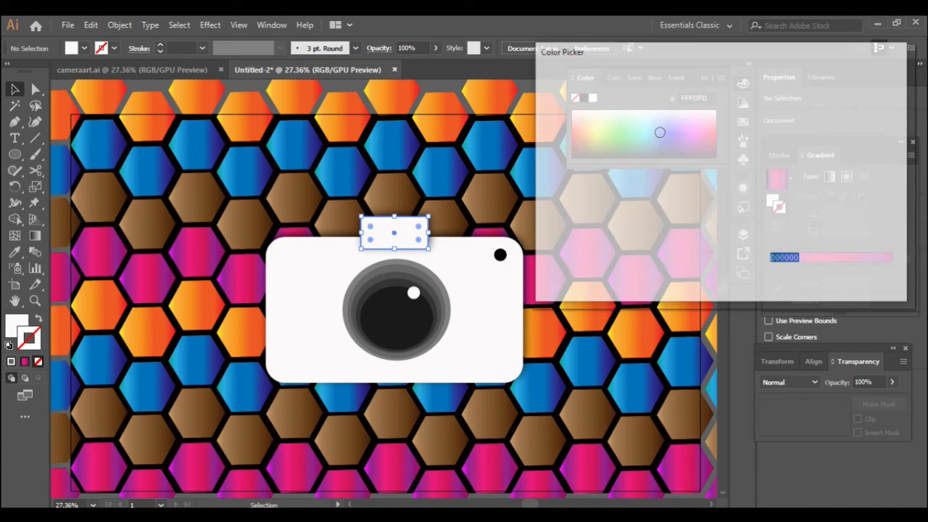
{"action": "left_click", "coordinate": [545, 92]}
{"action": "left_click", "coordinate": [874, 89]}
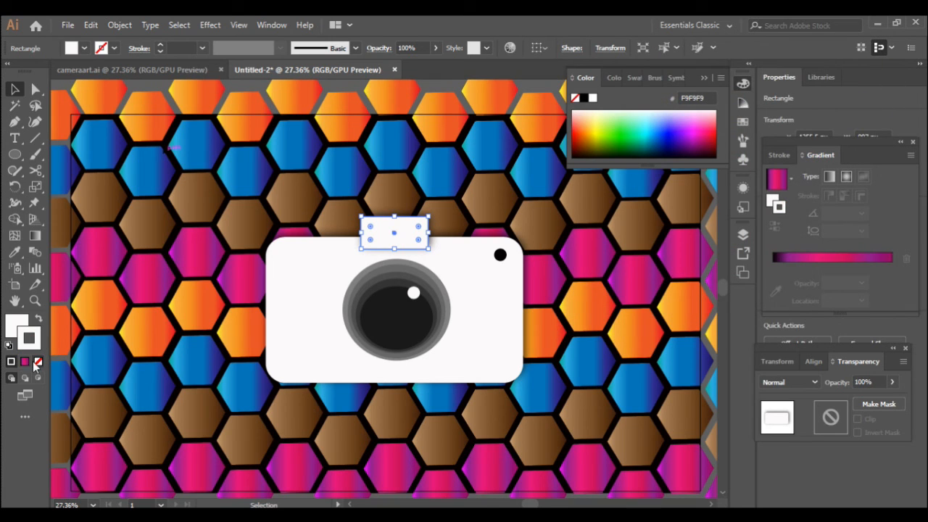
{"action": "left_click", "coordinate": [172, 48]}
{"action": "key", "text": "BackSpace"}
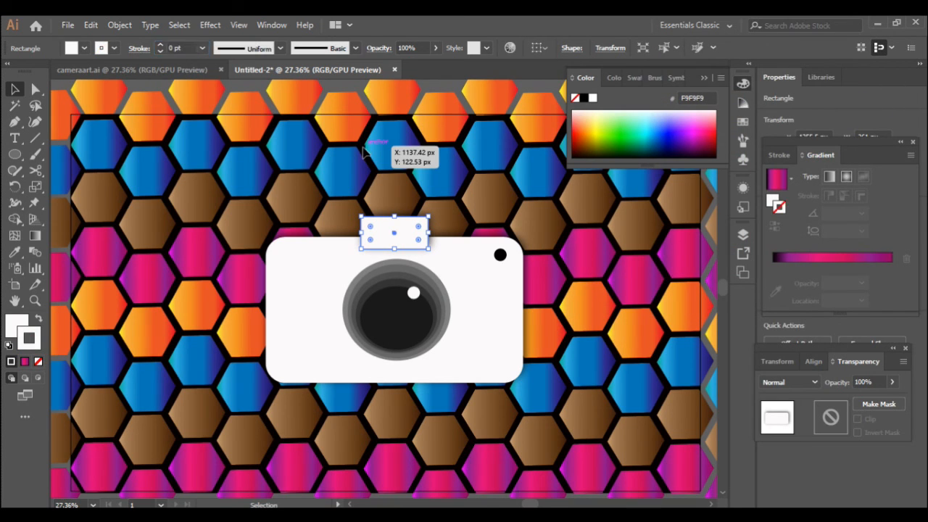
{"action": "type", "text": "0"}
{"action": "key", "text": "Return"}
{"action": "left_click", "coordinate": [437, 155]}
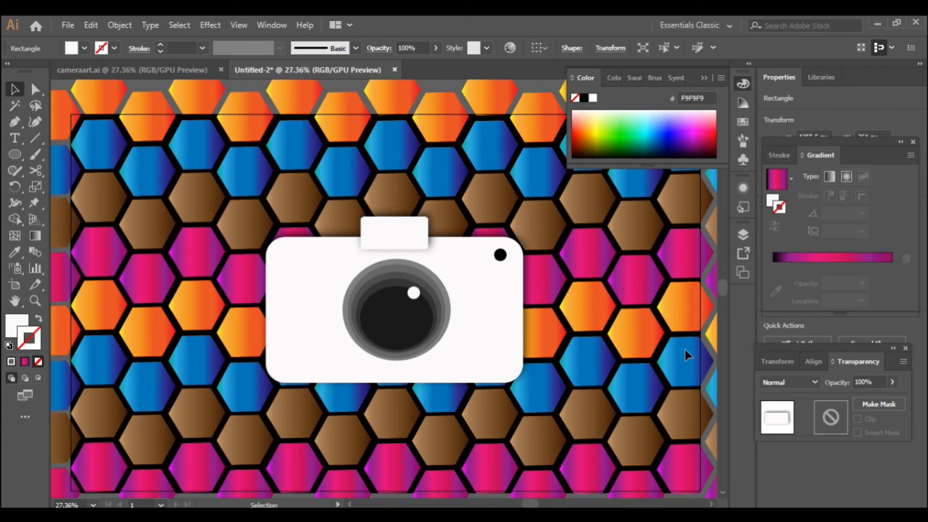
{"action": "left_click", "coordinate": [636, 365]}
{"action": "left_click", "coordinate": [705, 77]}
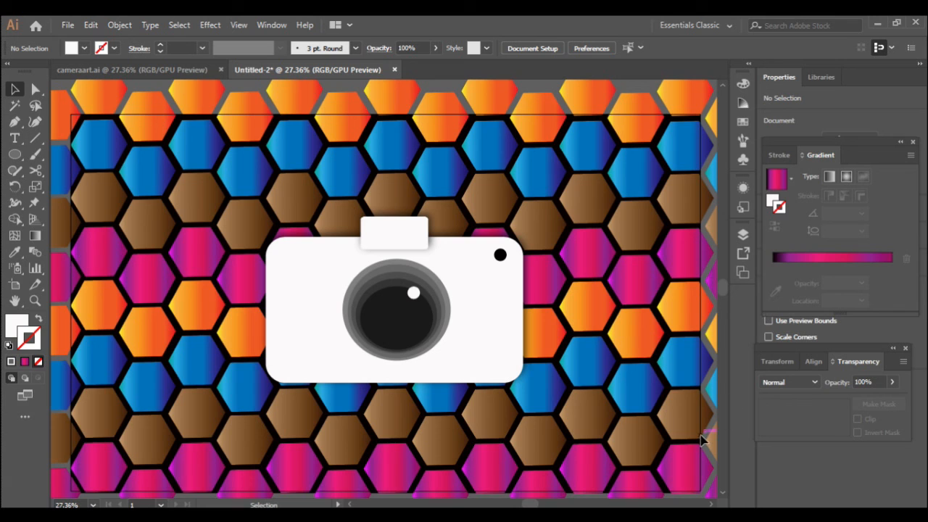
- Unlock every locked hexagon group and the background rectangle under Layer 1
{"action": "left_click", "coordinate": [744, 238]}
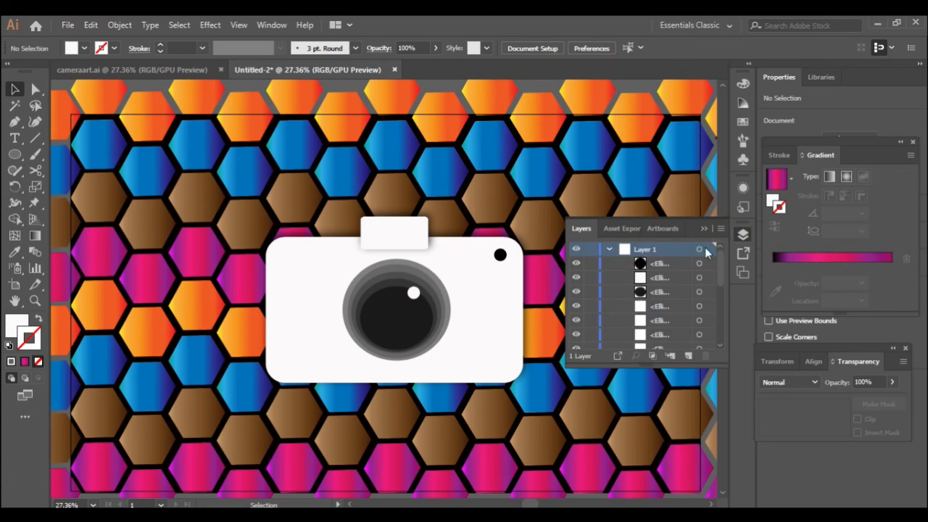
{"action": "scroll", "coordinate": [606, 321], "scroll_direction": "down", "scroll_amount": 5}
{"action": "scroll", "coordinate": [605, 319], "scroll_direction": "up", "scroll_amount": 2}
{"action": "left_click", "coordinate": [591, 270]}
{"action": "left_click", "coordinate": [591, 285]}
{"action": "left_click", "coordinate": [591, 300]}
{"action": "left_click", "coordinate": [591, 315]}
{"action": "scroll", "coordinate": [595, 315], "scroll_direction": "down", "scroll_amount": 1}
{"action": "left_click", "coordinate": [589, 286]}
{"action": "left_click", "coordinate": [590, 300]}
{"action": "left_click", "coordinate": [590, 313]}
{"action": "left_click", "coordinate": [591, 328]}
{"action": "left_click", "coordinate": [590, 342]}
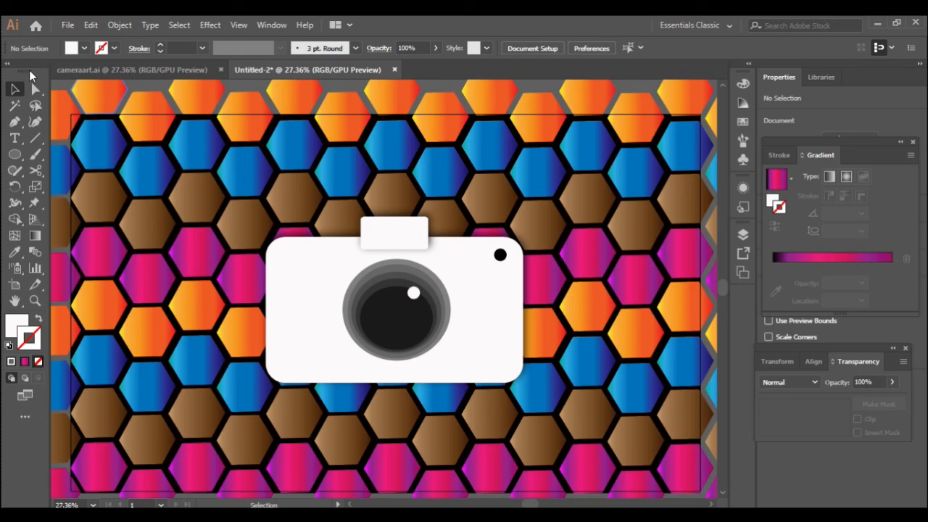
{"action": "left_click", "coordinate": [13, 159]}
- Draw a white rectangle from the artboard's top-left to bottom-right corner, fitted to its edges
{"action": "left_click", "coordinate": [91, 155]}
{"action": "left_click", "coordinate": [15, 154]}
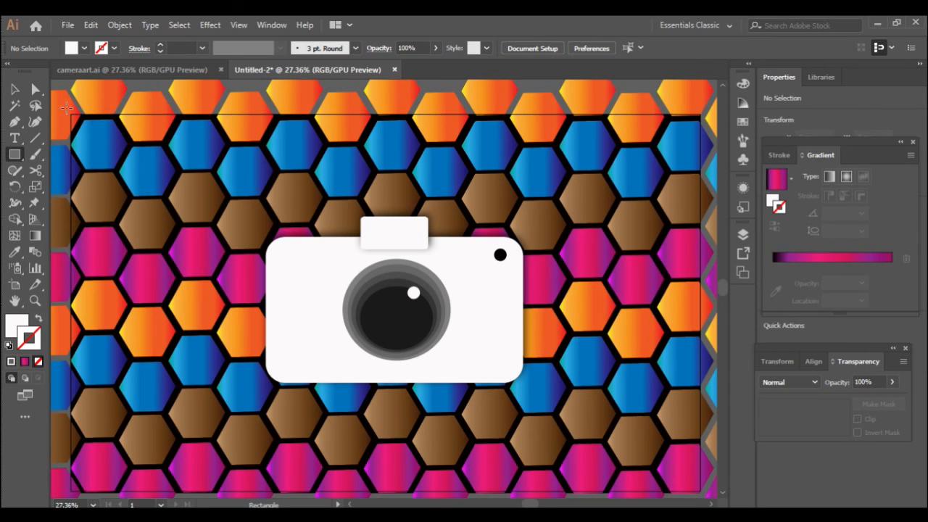
{"action": "left_click_drag", "start_coordinate": [71, 113], "coordinate": [700, 490]}
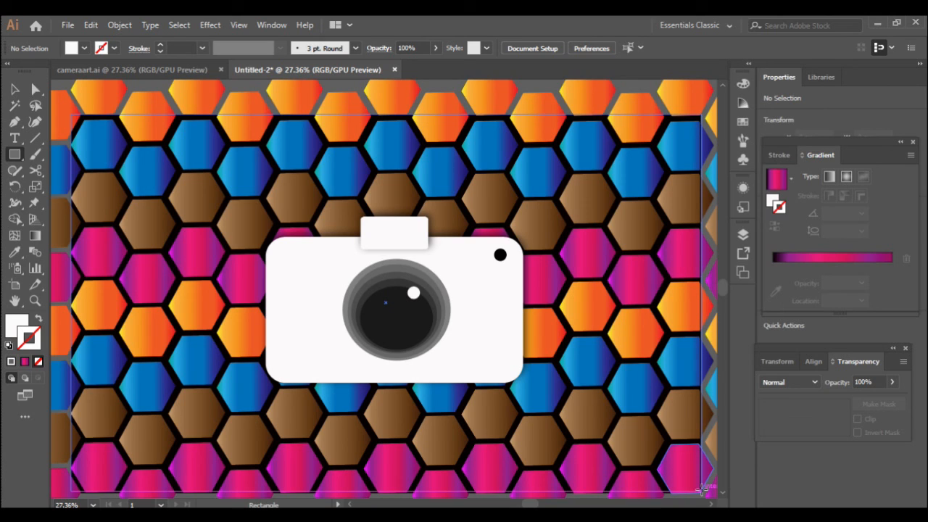
{"action": "left_click_drag", "start_coordinate": [702, 490], "coordinate": [702, 492]}
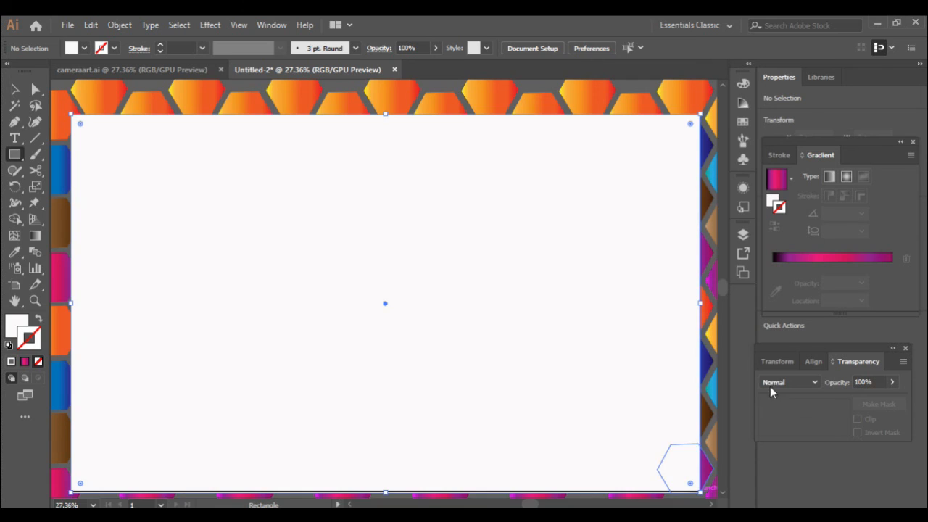
{"action": "left_click", "coordinate": [13, 89]}
{"action": "left_click_drag", "start_coordinate": [700, 494], "coordinate": [699, 492]}
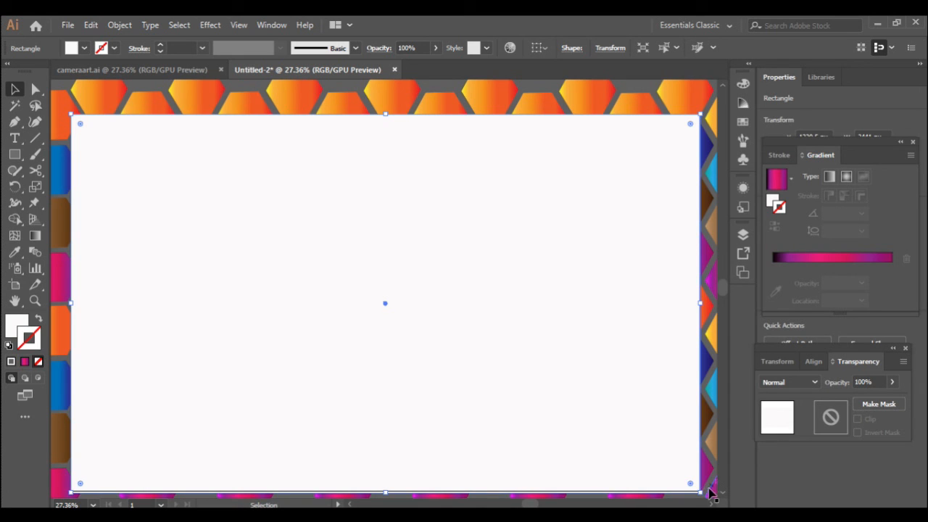
{"action": "left_click_drag", "start_coordinate": [699, 492], "coordinate": [698, 491]}
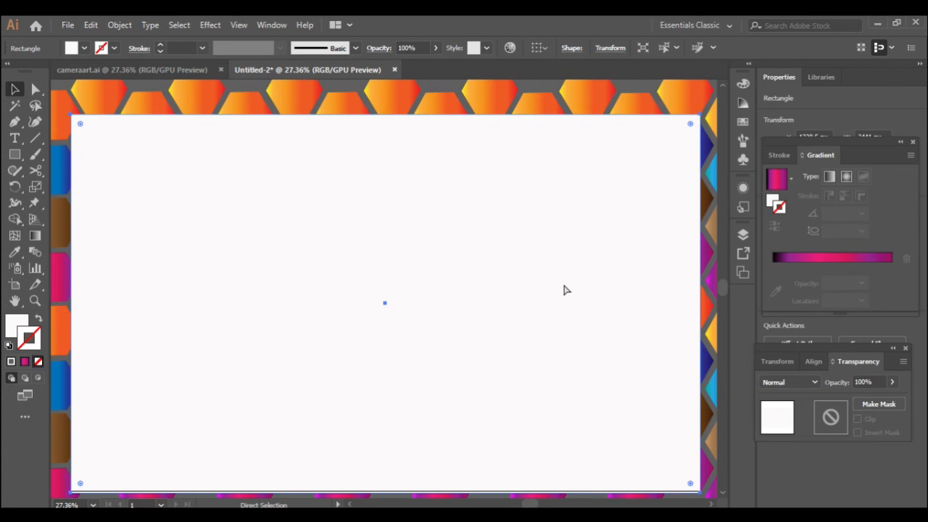
- Select all artwork, apply Make Clipping Mask with the artboard rectangle, then deselect
{"action": "key", "text": "ctrl+a"}
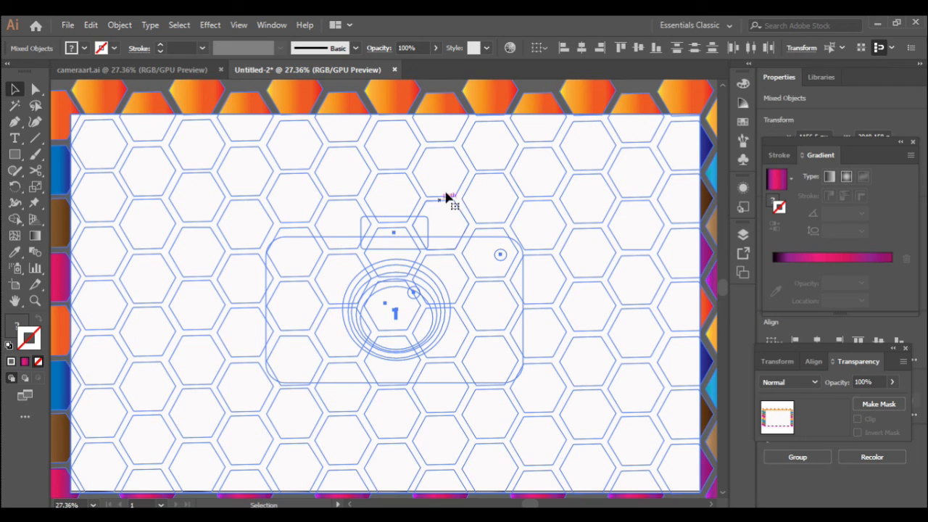
{"action": "right_click", "coordinate": [446, 194]}
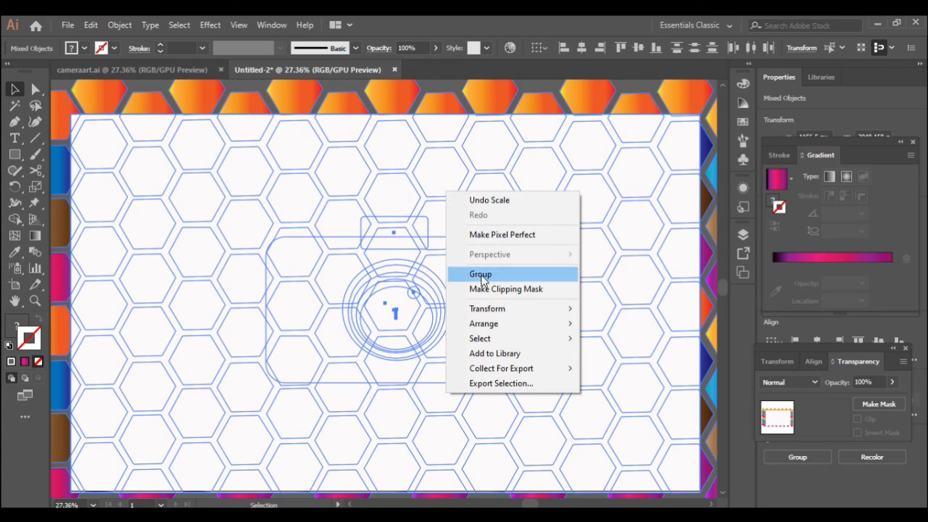
{"action": "left_click", "coordinate": [557, 290]}
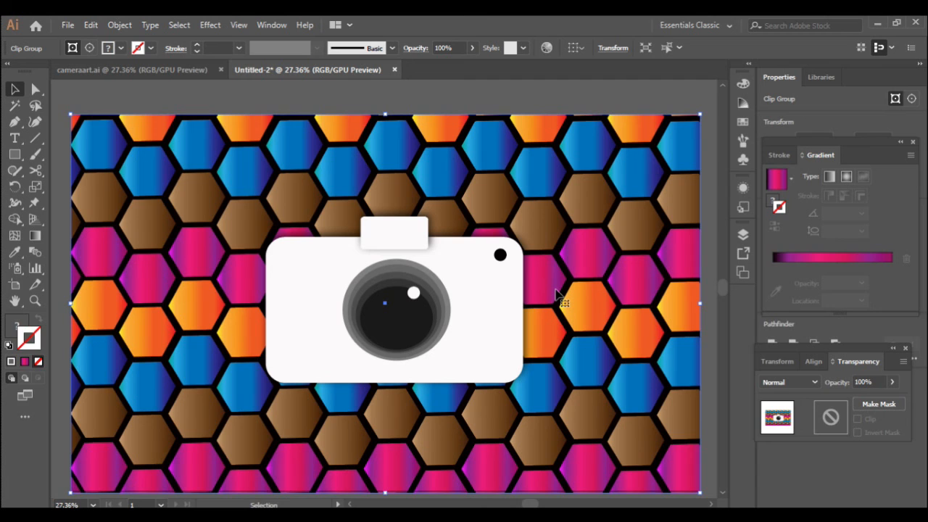
{"action": "left_click", "coordinate": [705, 102]}
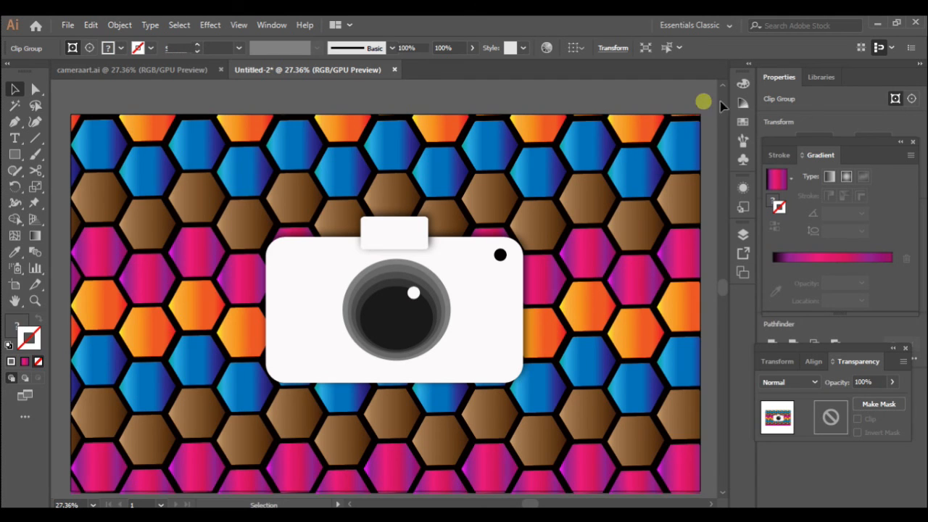
{"action": "scroll", "coordinate": [710, 426], "scroll_direction": "down", "scroll_amount": 1}
{"action": "left_click", "coordinate": [711, 428]}
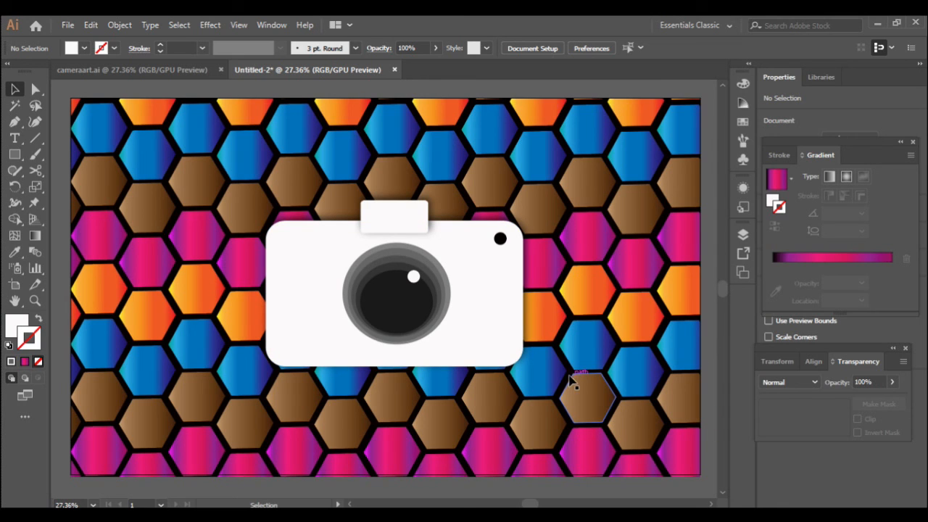
{"action": "scroll", "coordinate": [624, 372], "scroll_direction": "up", "scroll_amount": 1}
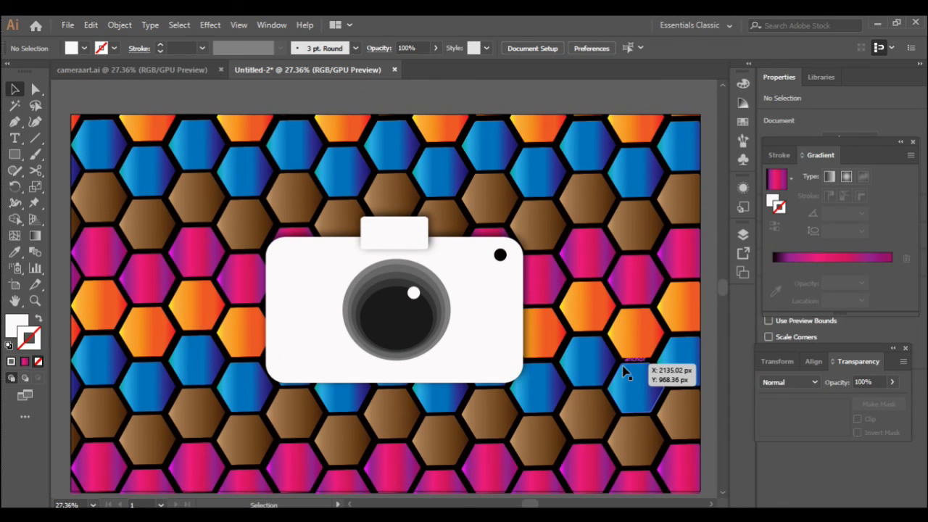